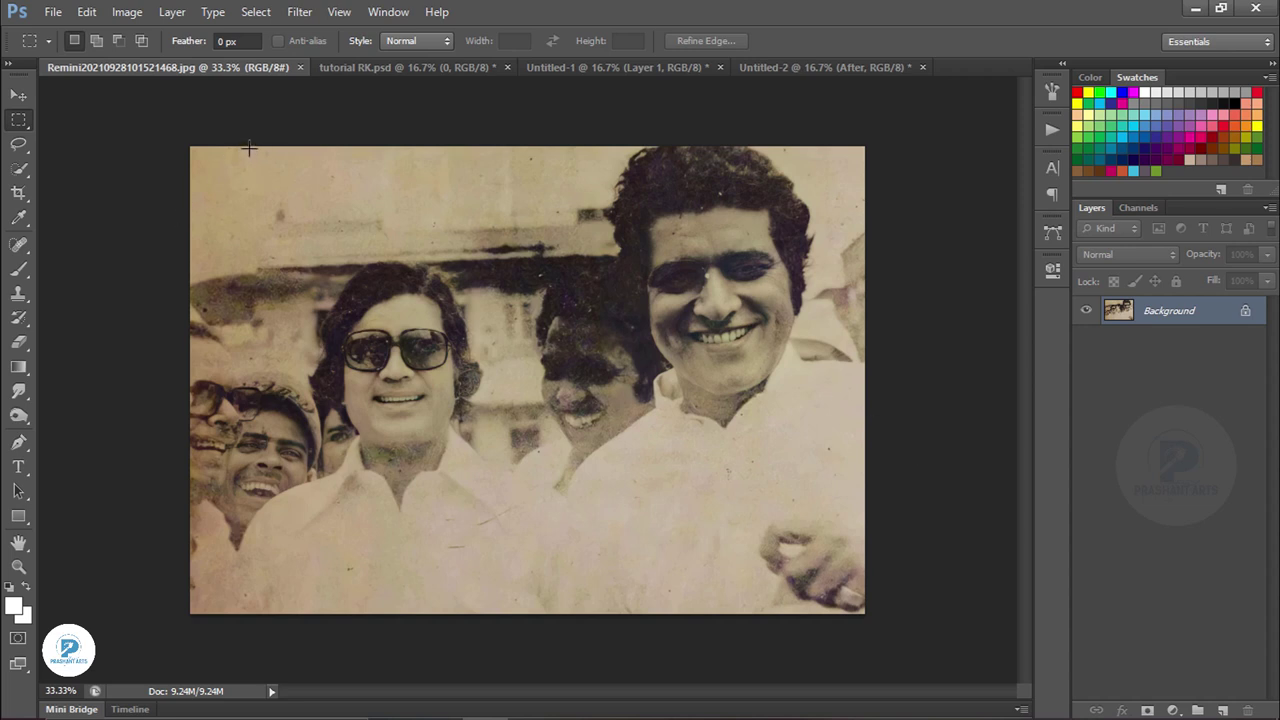
Step: Select the man in sunglasses and drag him onto the A4 tutorial RK.psd page
left_click_drag(249, 148, 566, 628)
left_click_drag(431, 405, 463, 368)
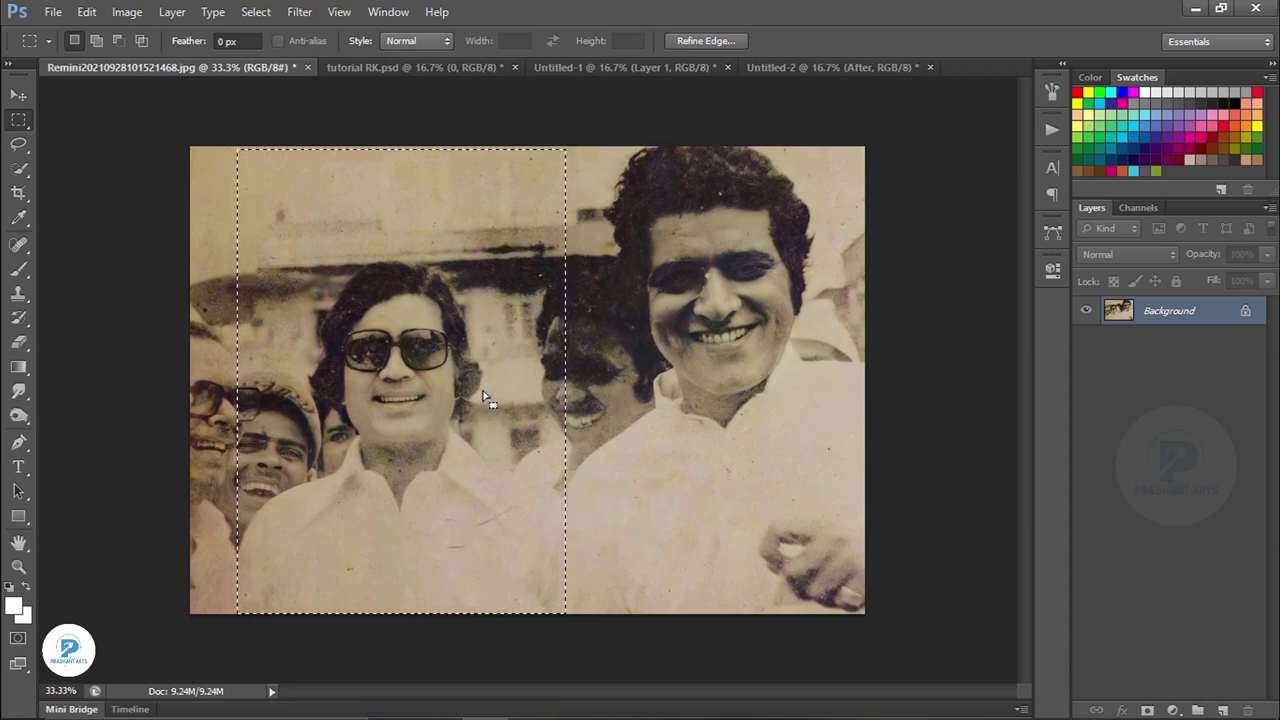
left_click(440, 72)
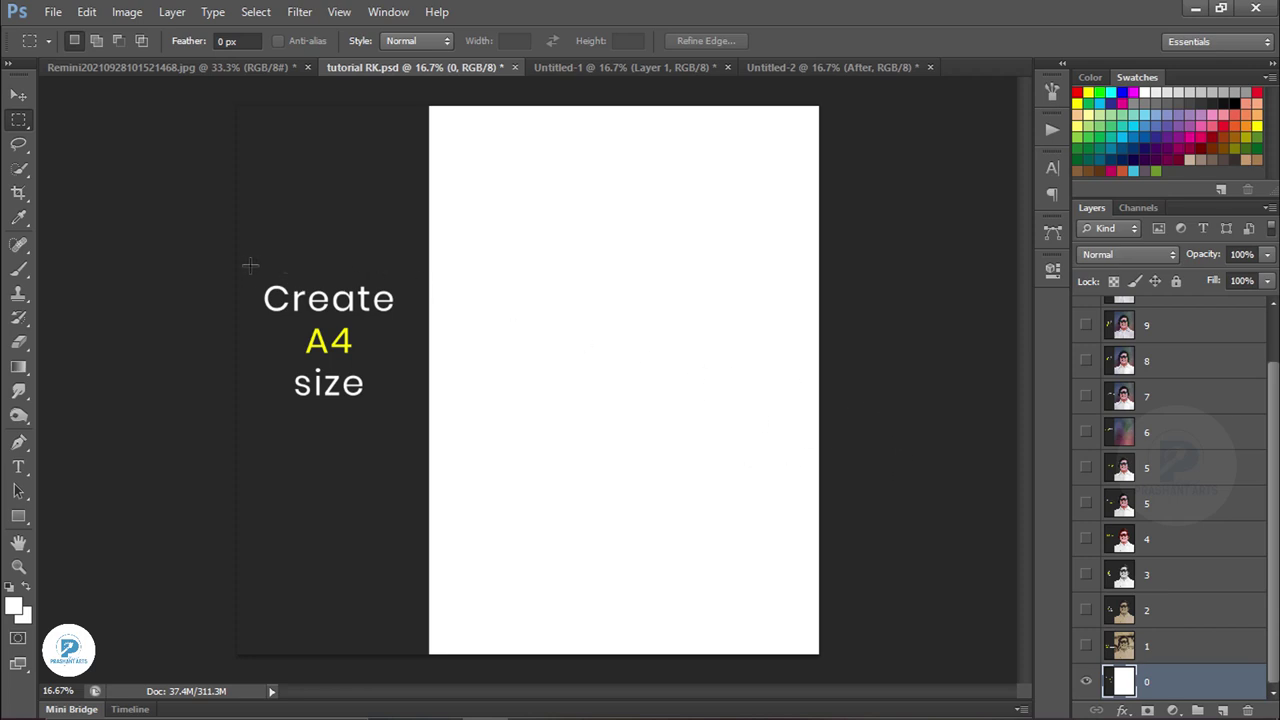
left_click_drag(251, 257, 423, 457)
left_click(379, 486)
Step: Turn on layers 1 and 2 to show the man cut out from his background
left_click(1086, 645)
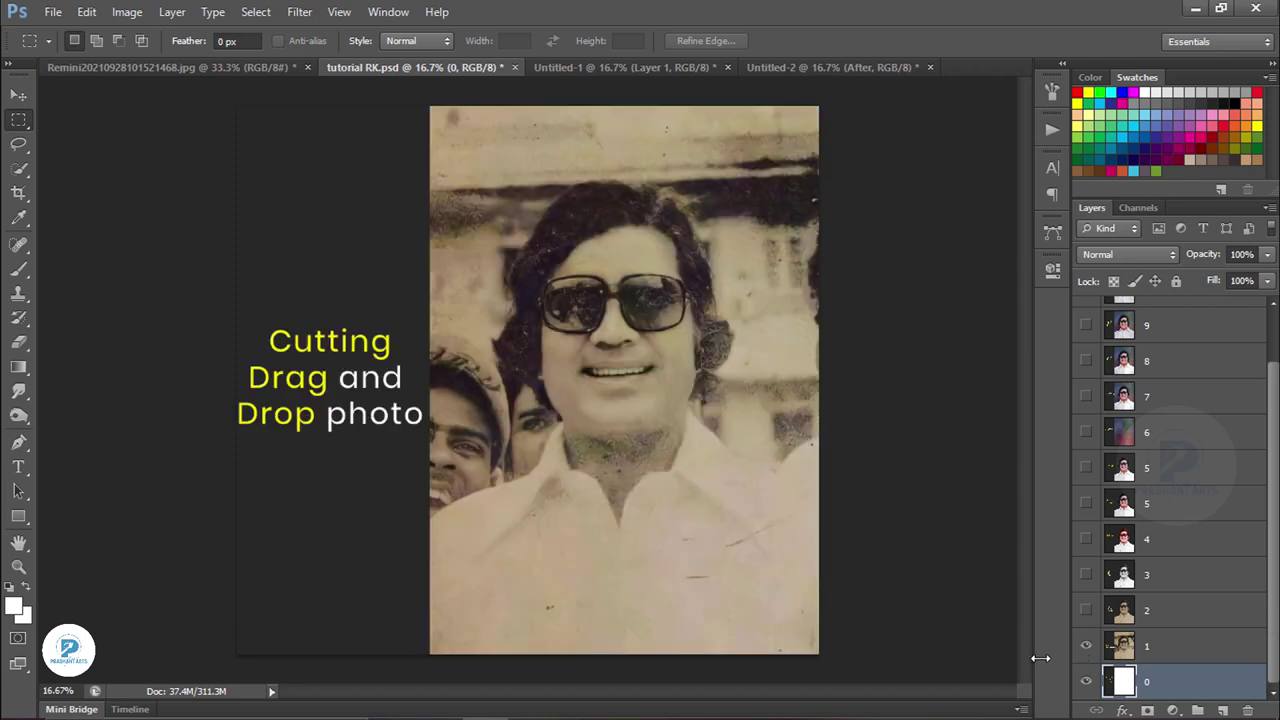
left_click(217, 67)
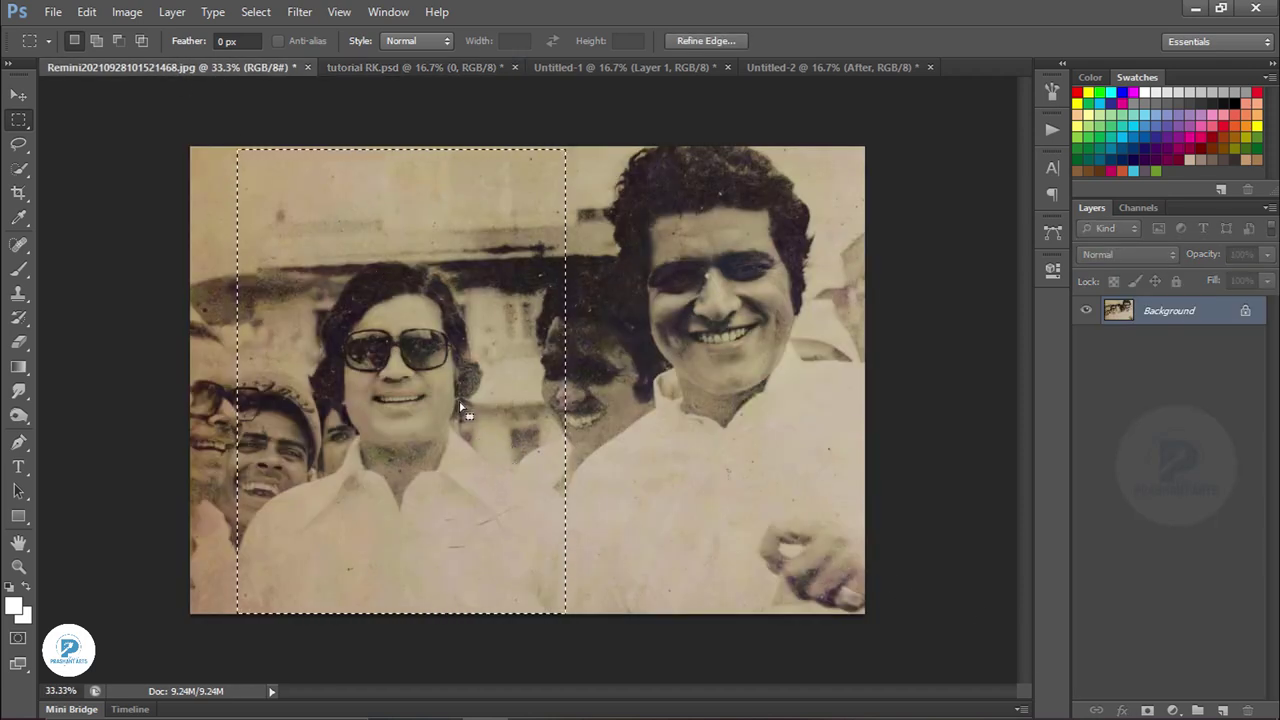
left_click(449, 67)
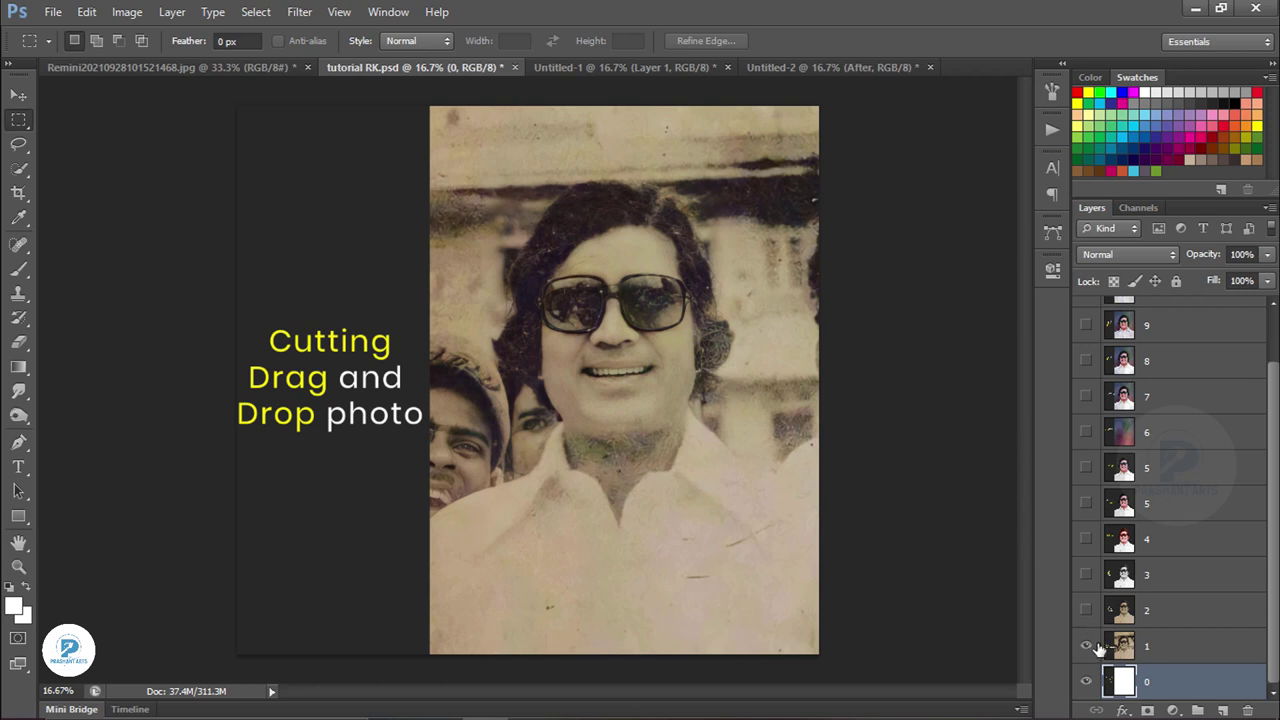
left_click(1085, 611)
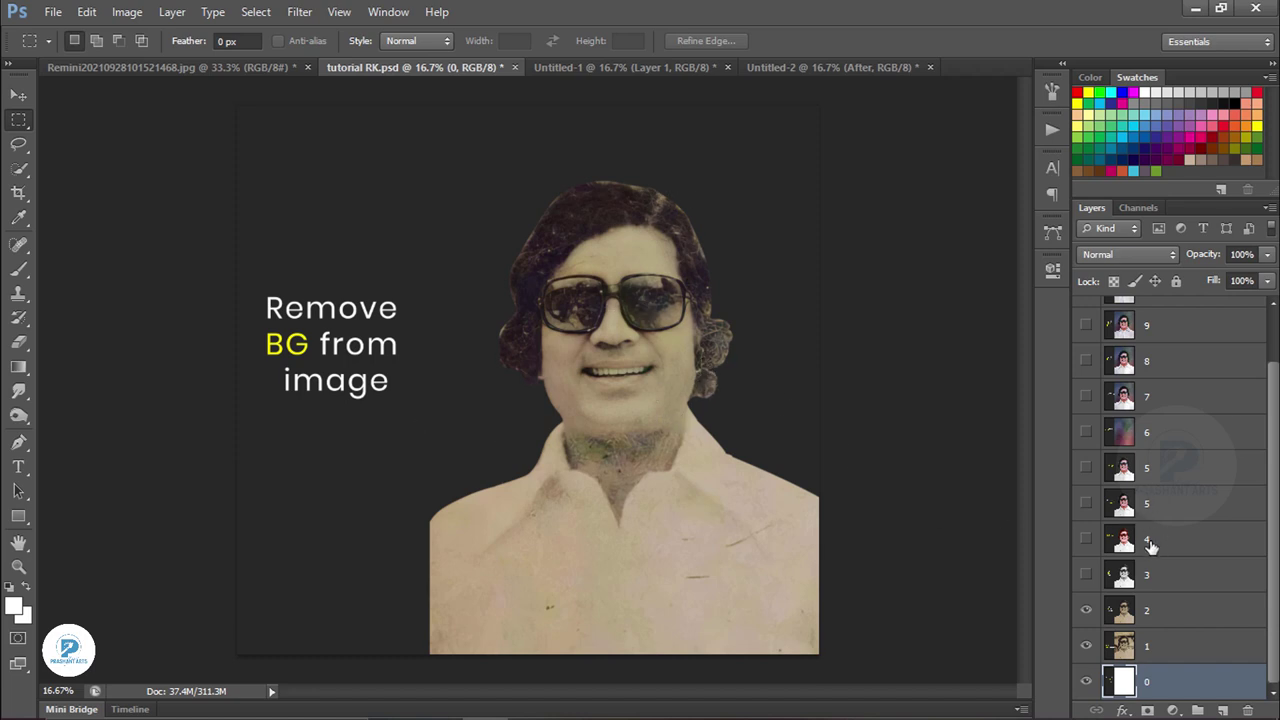
Step: Toggle layer 3 on and off to compare the black-and-white portrait, leaving it on
left_click(1086, 576)
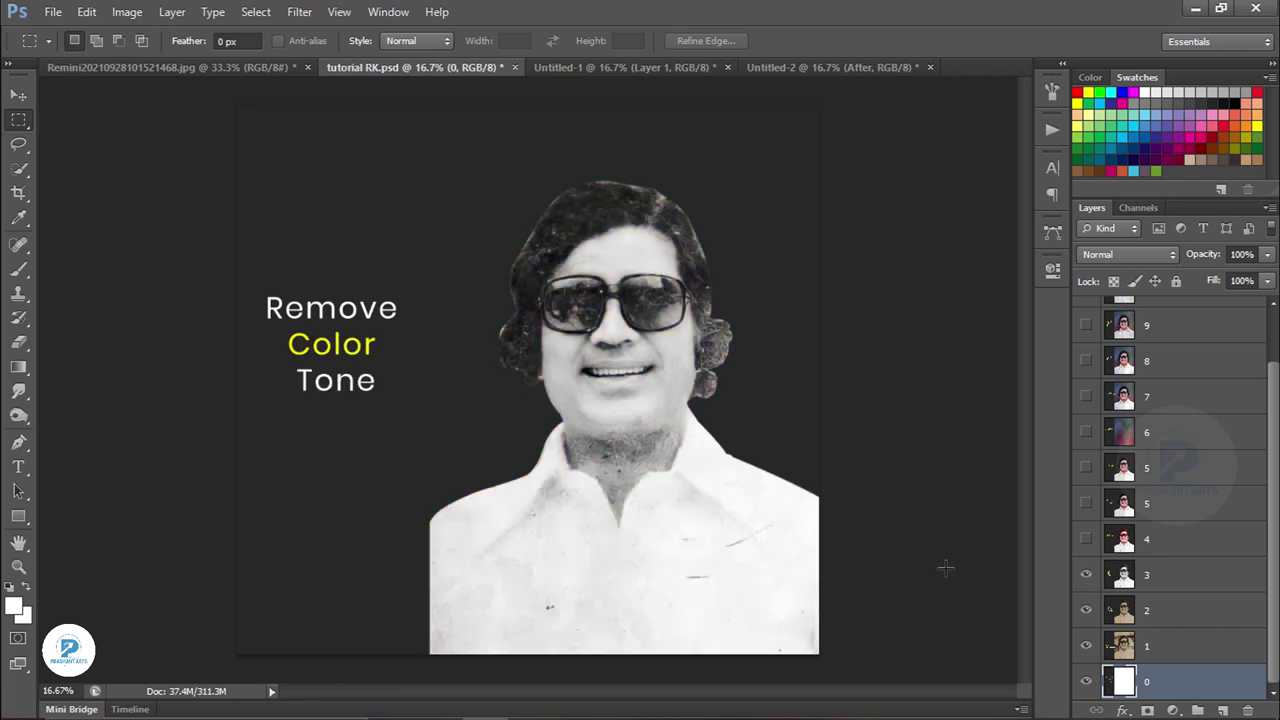
left_click(1085, 577)
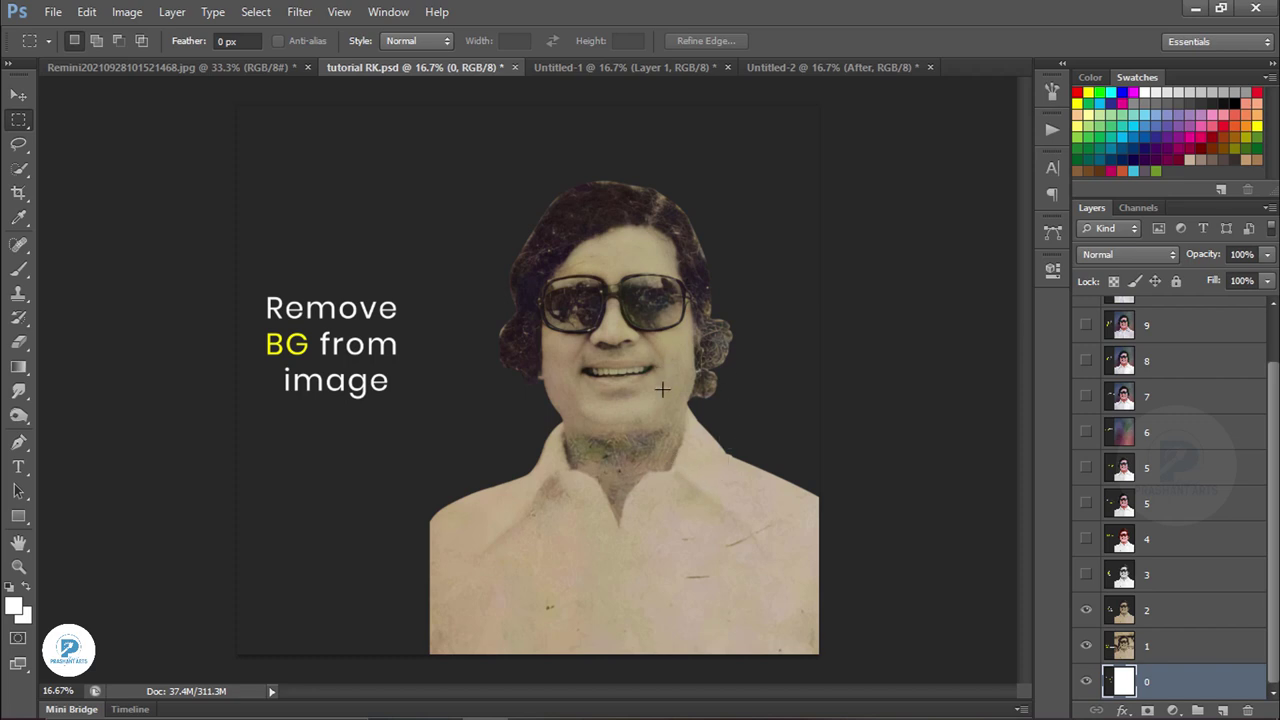
left_click(1086, 577)
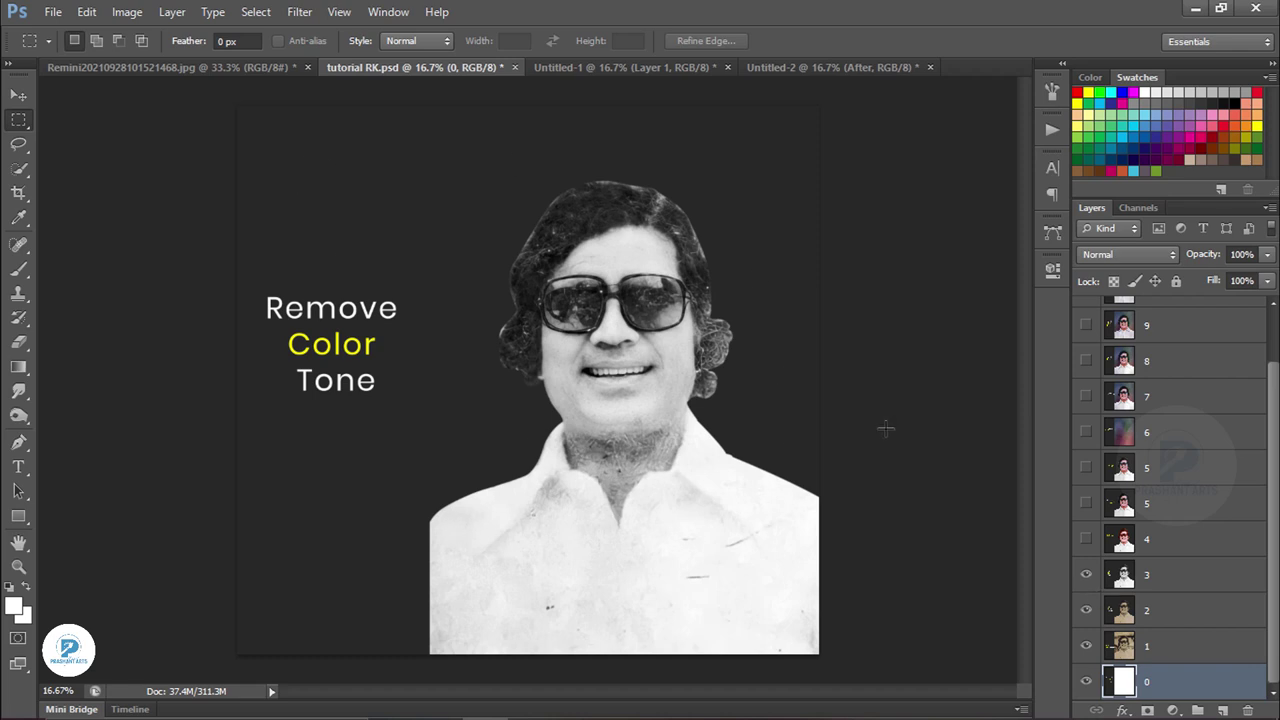
left_click(1086, 575)
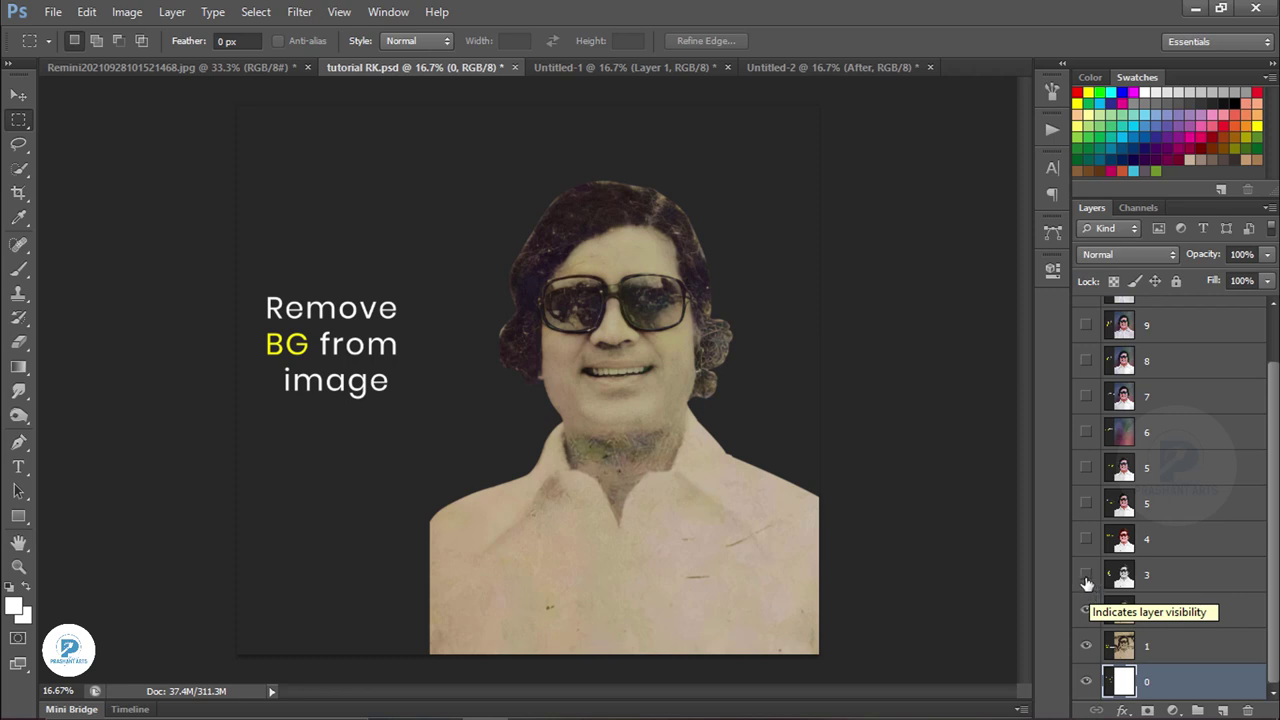
left_click(1087, 576)
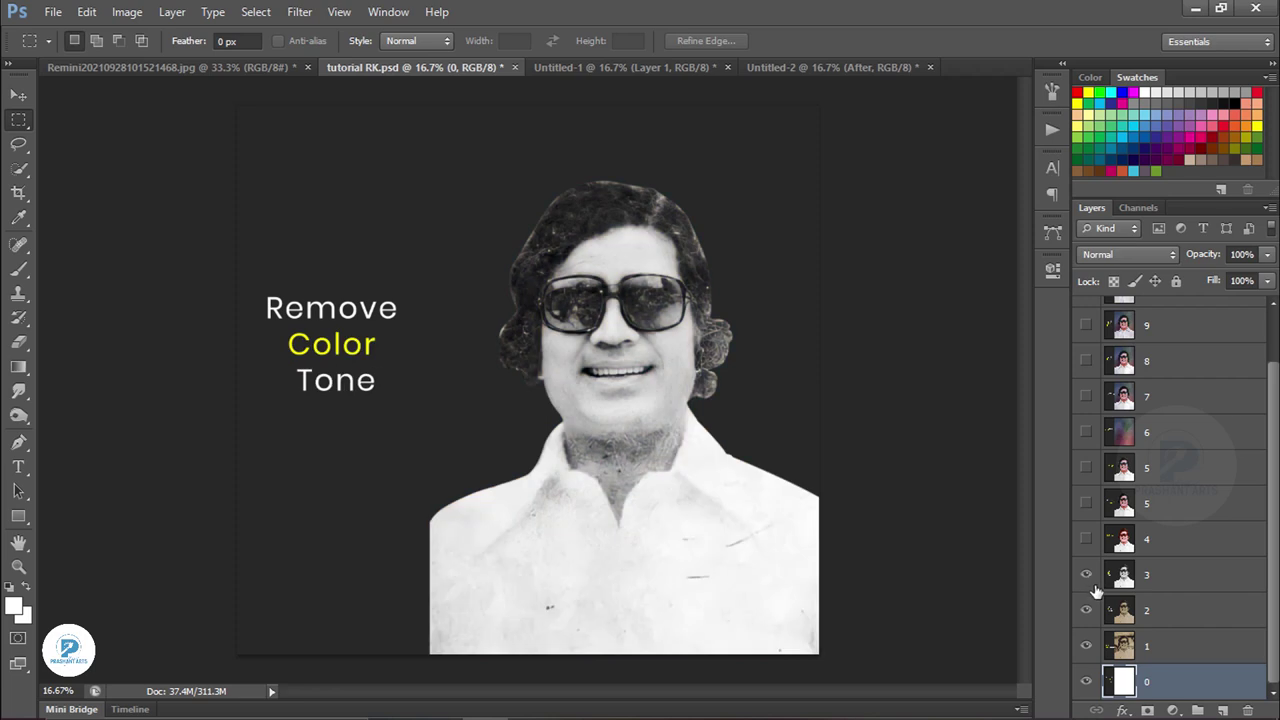
Step: Lower Saturation in Hue/Saturation, then show layer 4's pink skin and reddish hair
key("ctrl+u")
left_click_drag(919, 507, 843, 512)
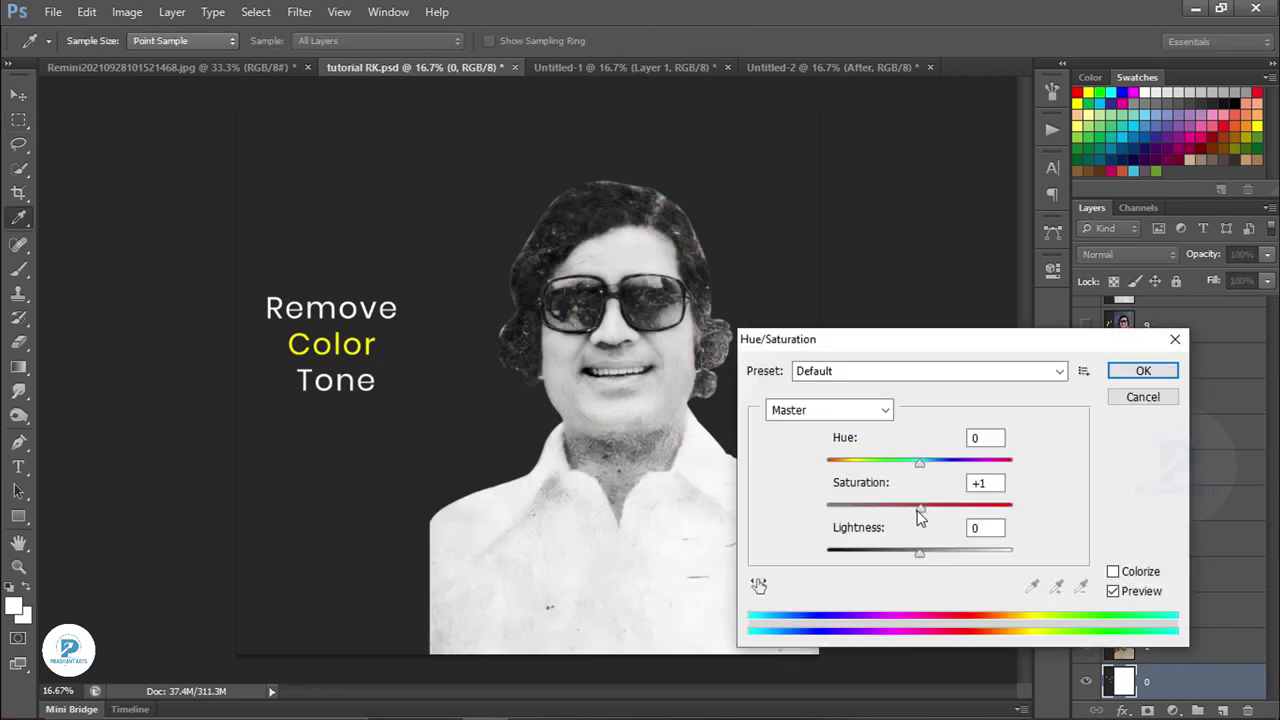
left_click(1140, 397)
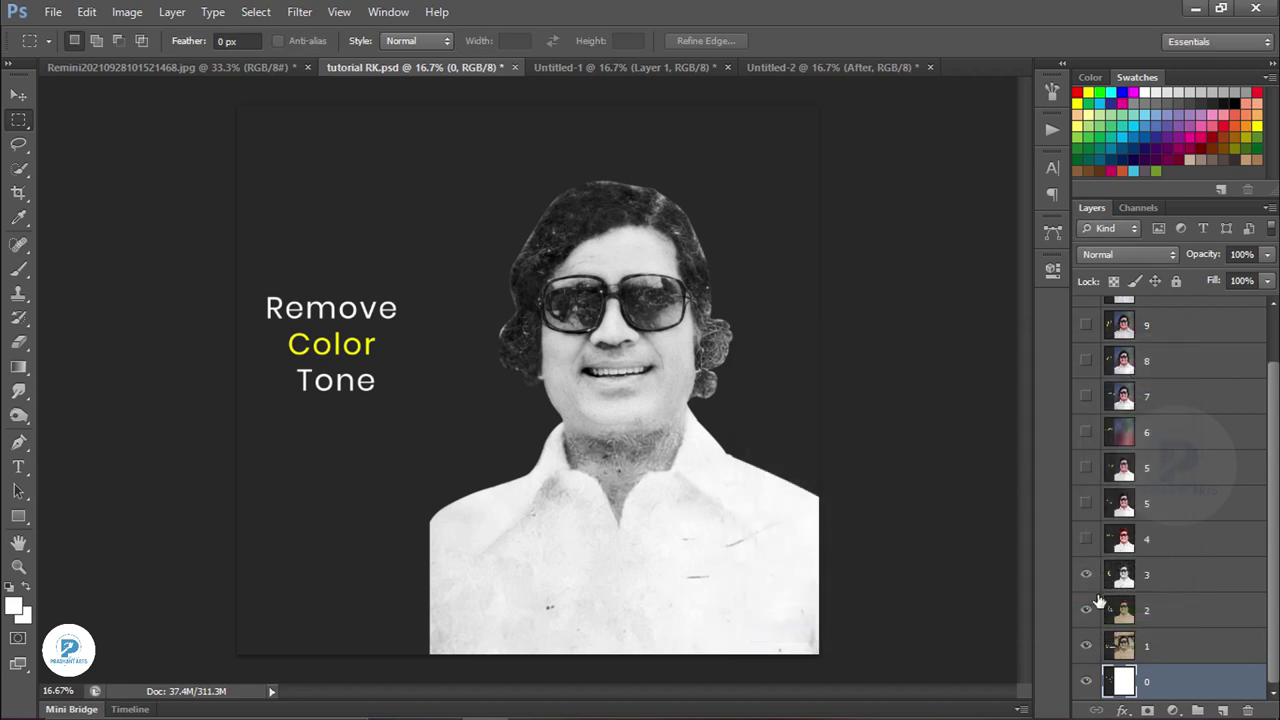
left_click(1086, 539)
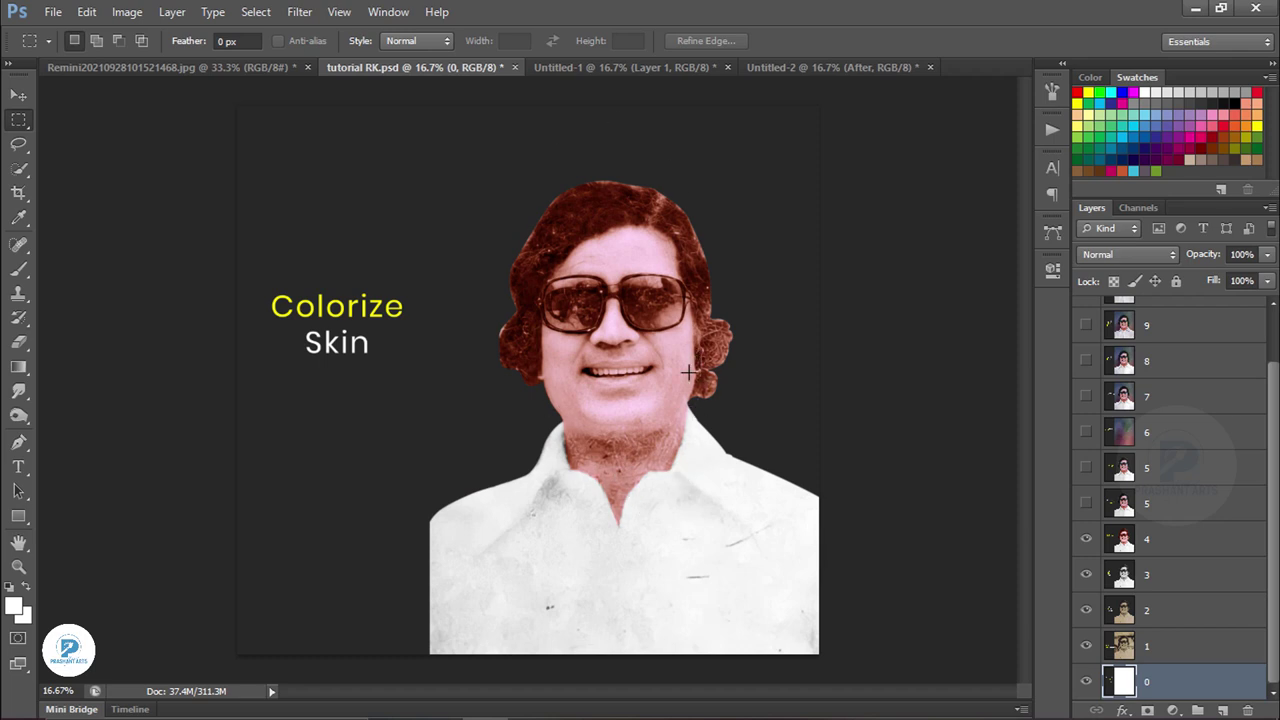
Step: Try a red midtone shift in Color Balance on layer 4, cancel it, and show layer 5
left_click(1121, 548)
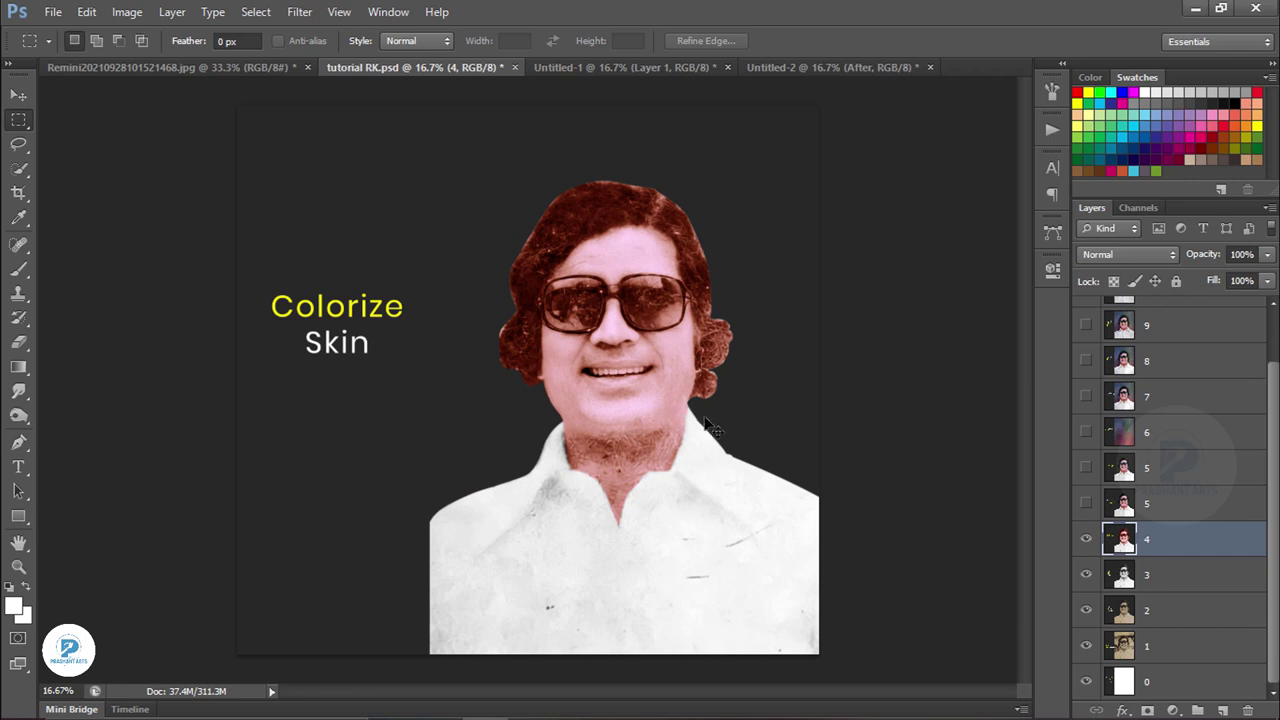
key("ctrl+b")
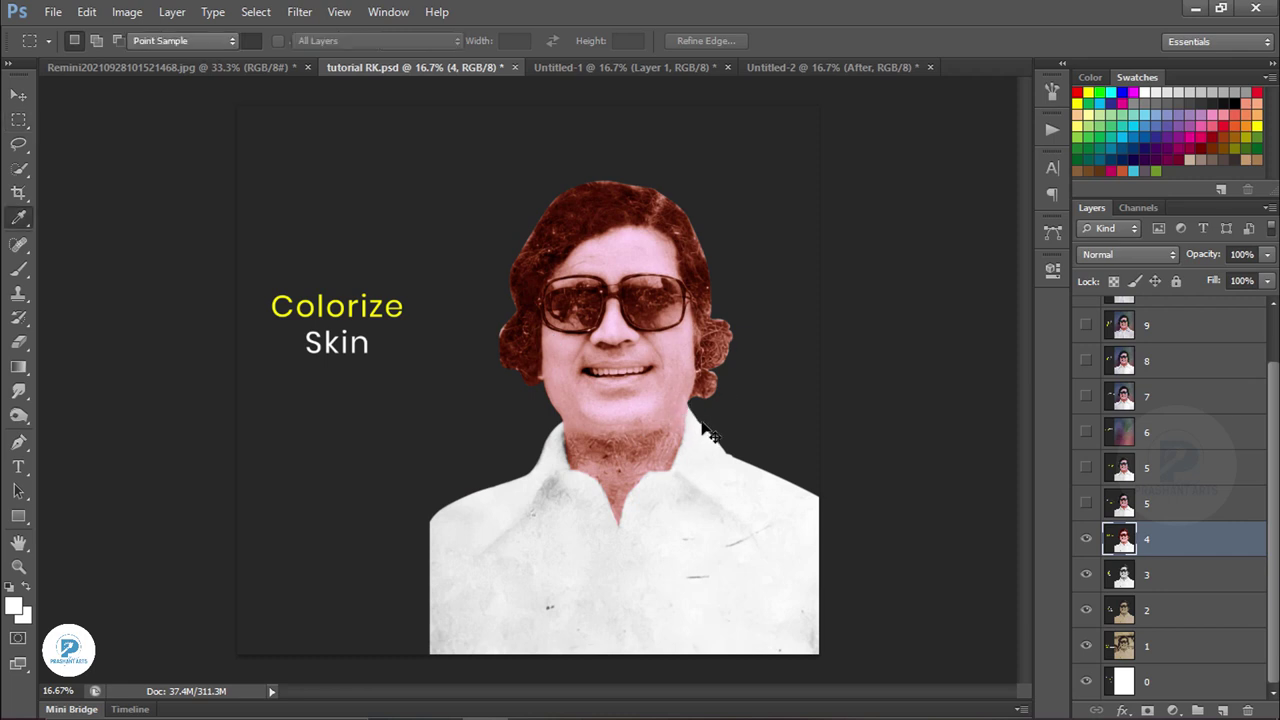
left_click_drag(925, 424, 979, 424)
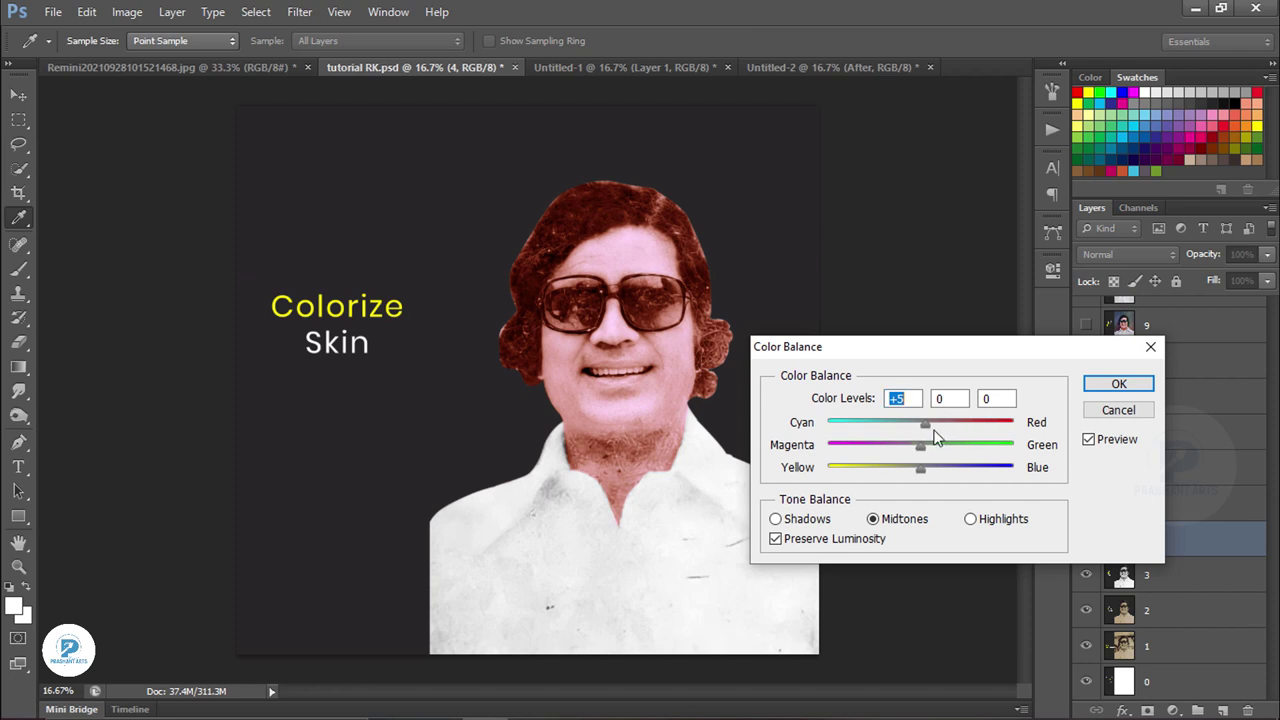
type("27")
left_click(1090, 410)
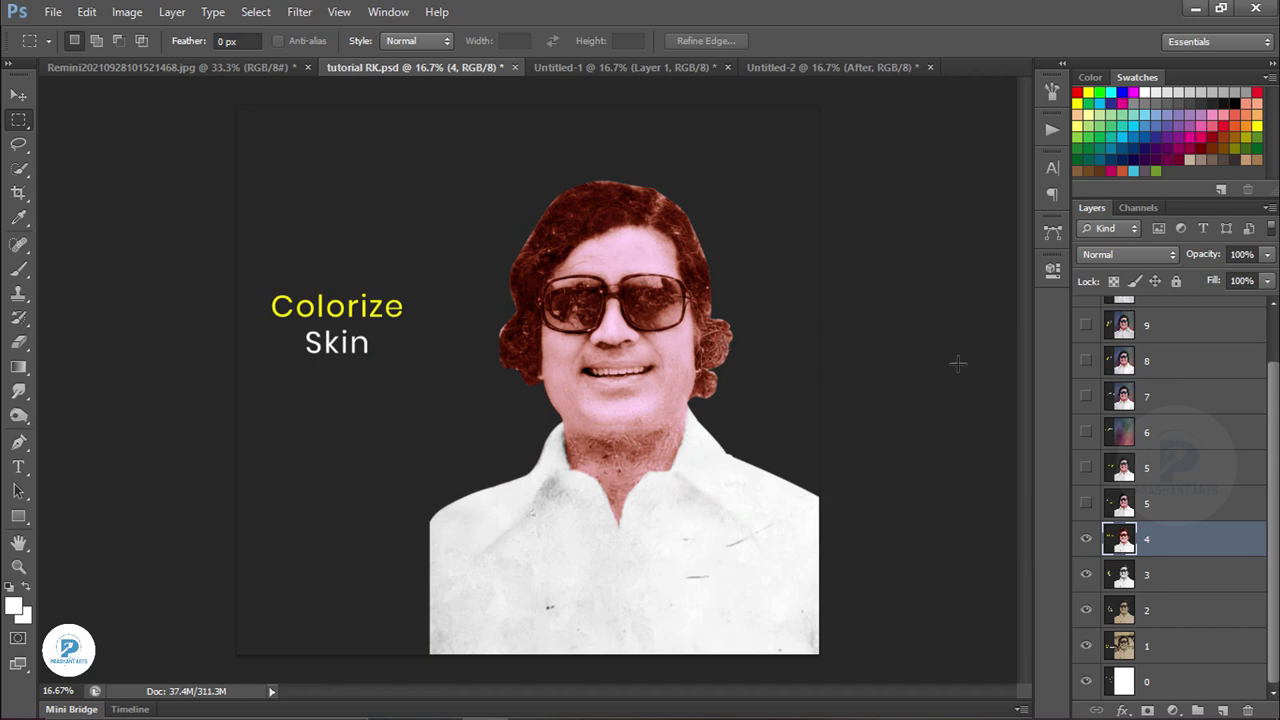
left_click(1086, 504)
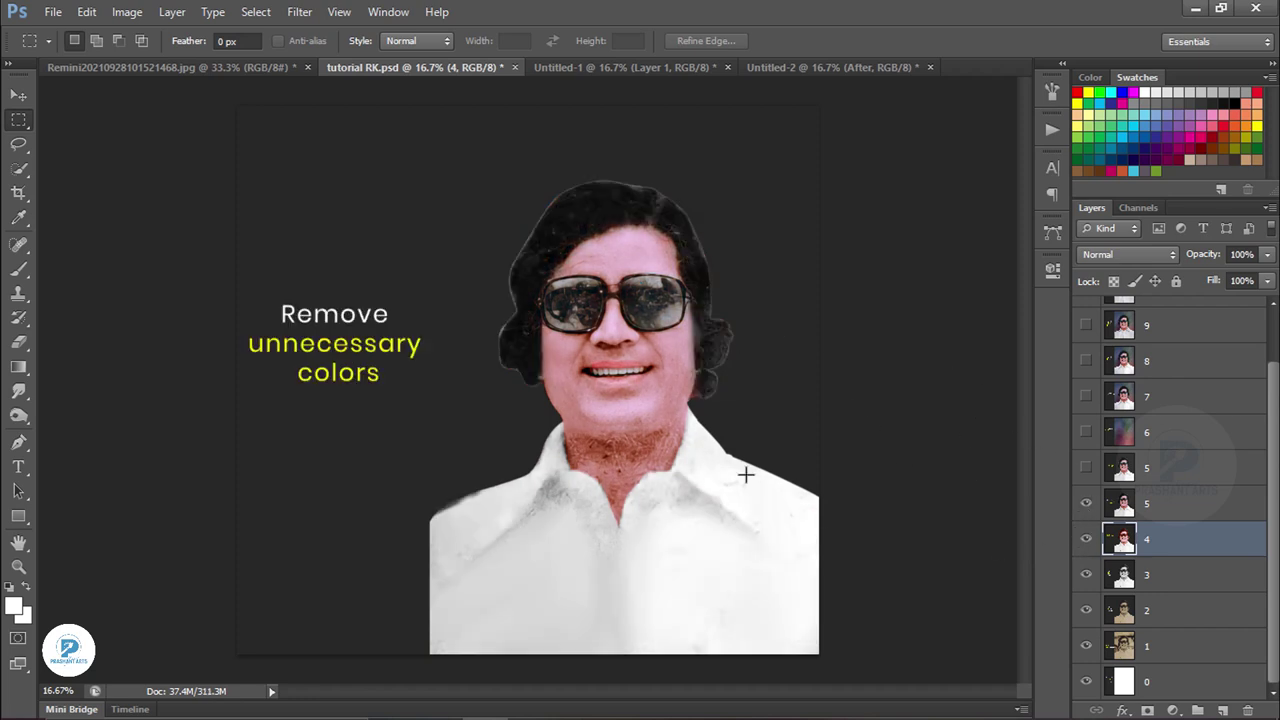
Step: Compare layer 5 off and on, then show the upper layer 5's smudged, smoothed painting
left_click(1086, 508)
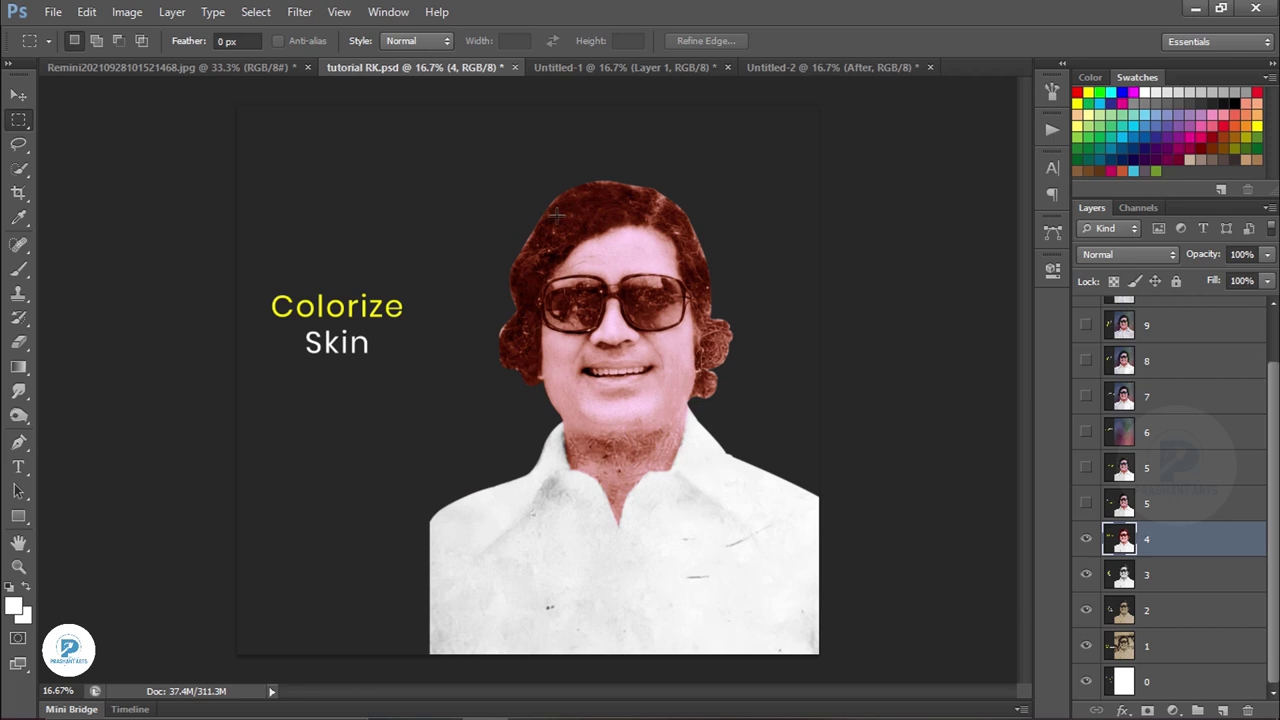
left_click(1086, 503)
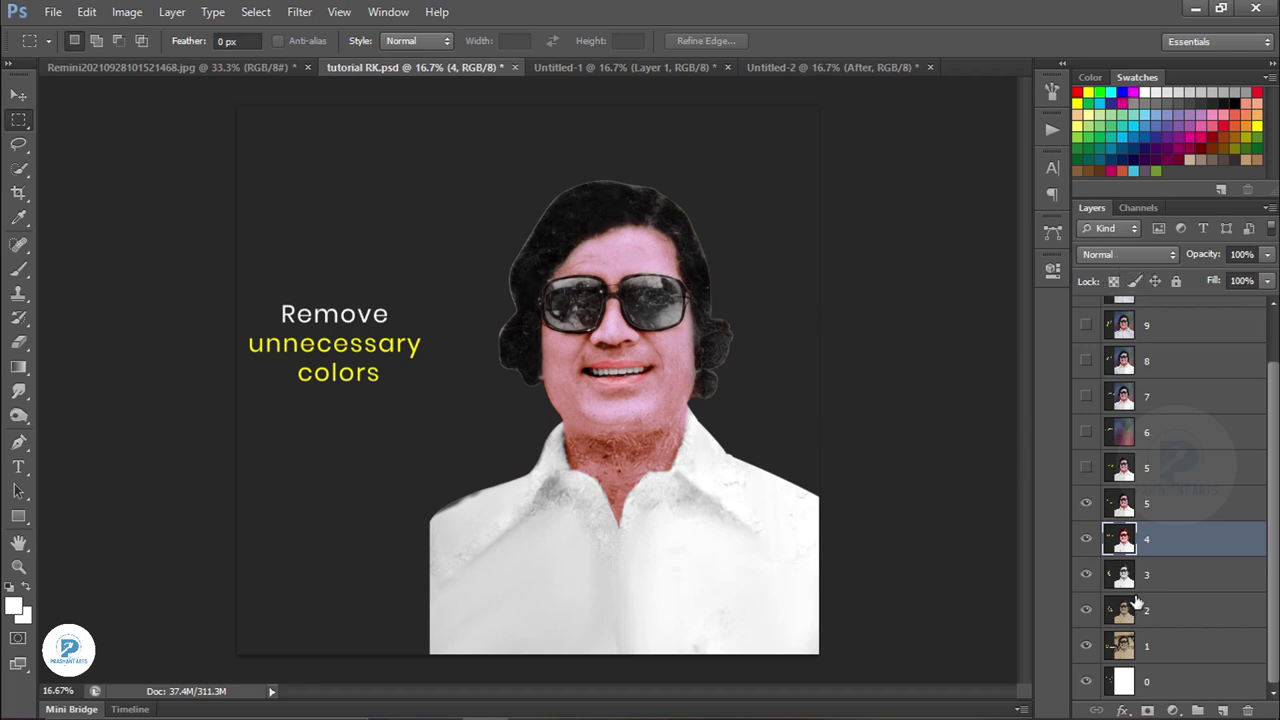
left_click(1085, 468)
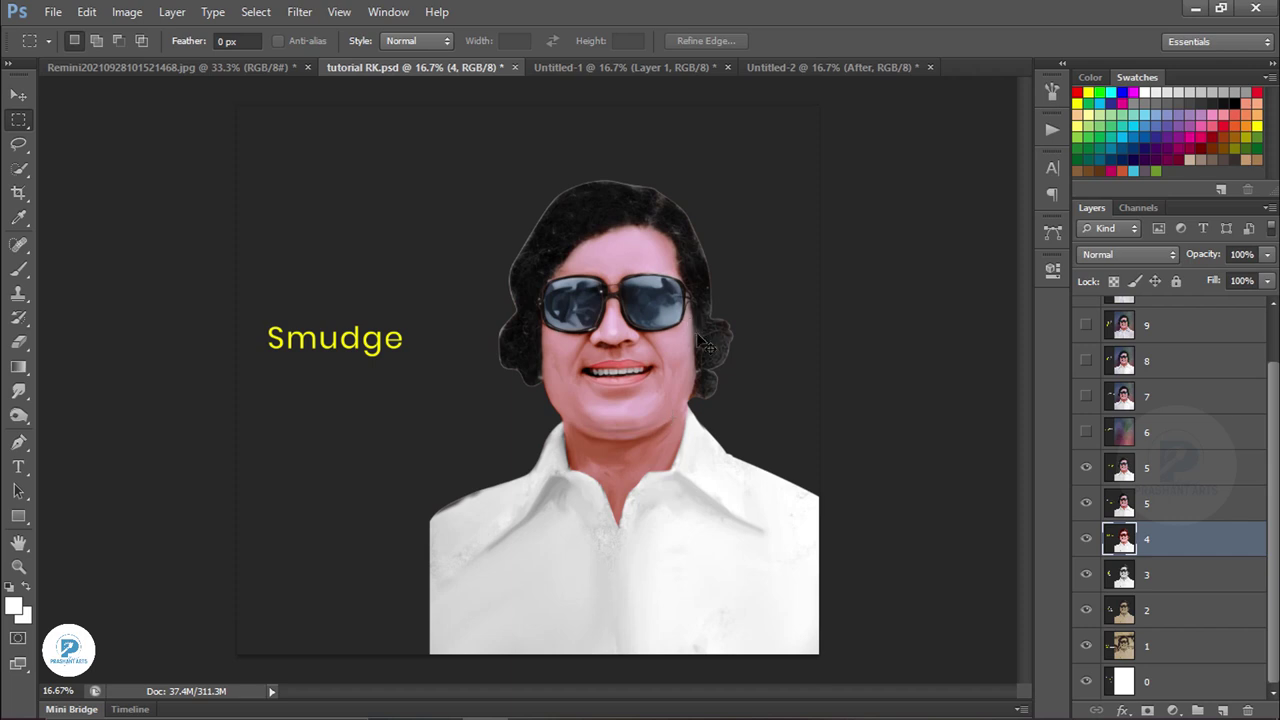
Step: Zoom in on the face and back out, then show the layer 6 painted background
key("ctrl+plus")
key("ctrl+minus")
left_click(1086, 432)
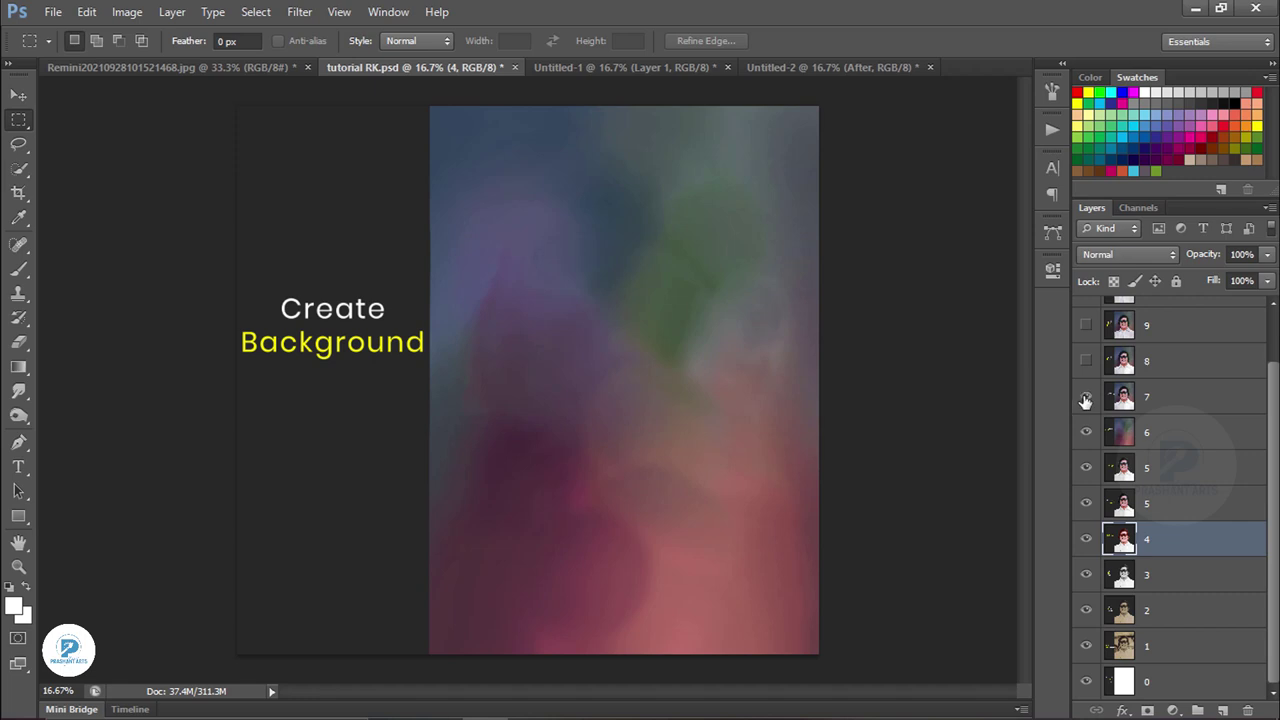
Step: Turn on layers 7 and 8 to blend the portrait into the background and add hair strands
left_click(1084, 398)
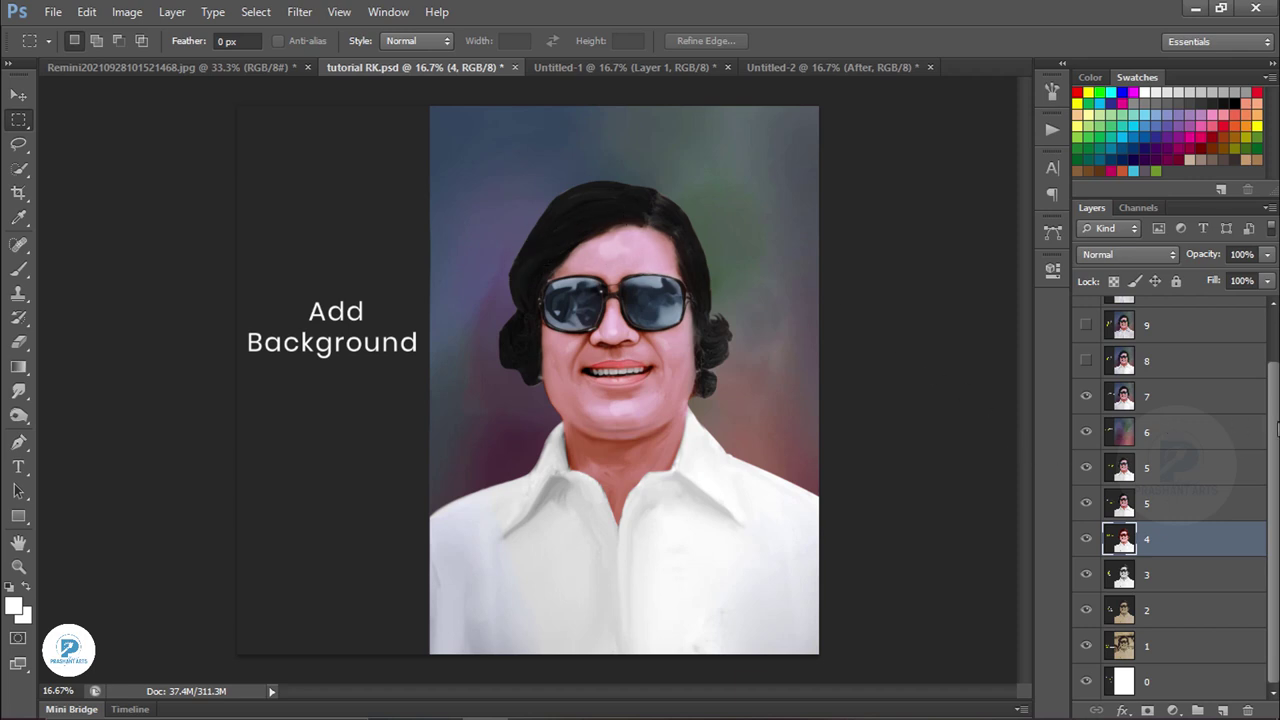
scroll(1278, 428, "up", 3)
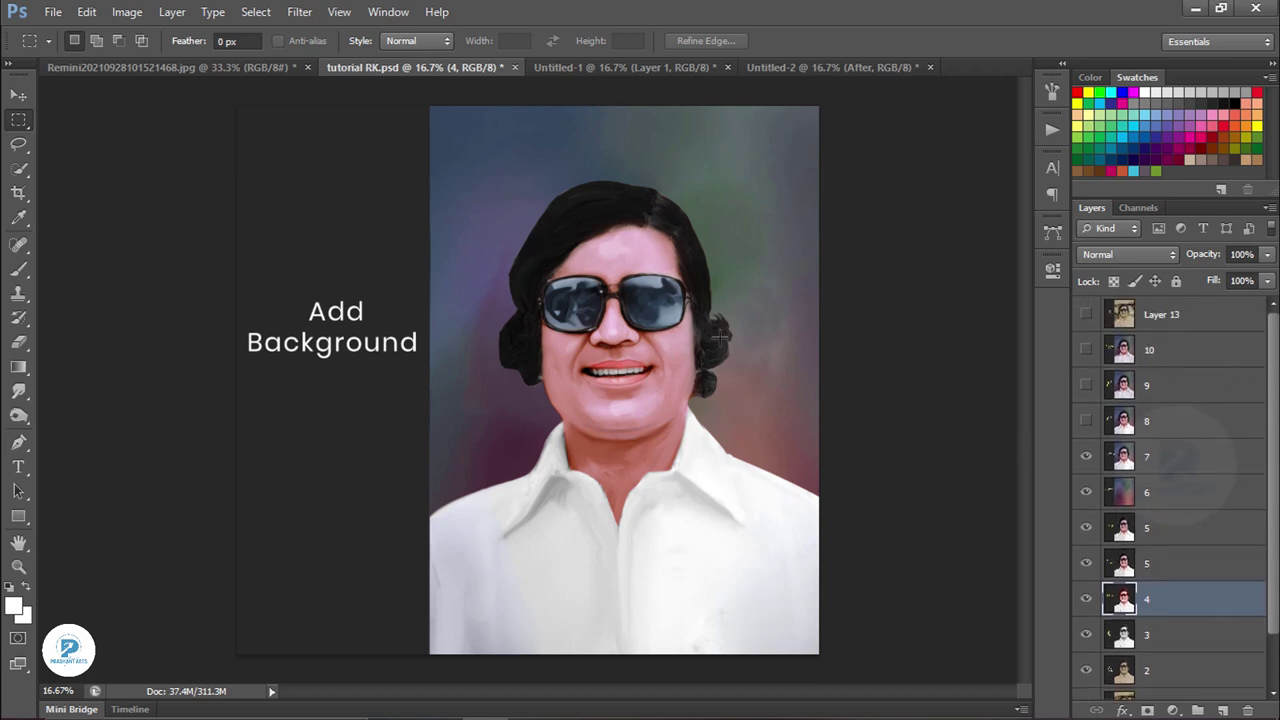
left_click(1086, 421)
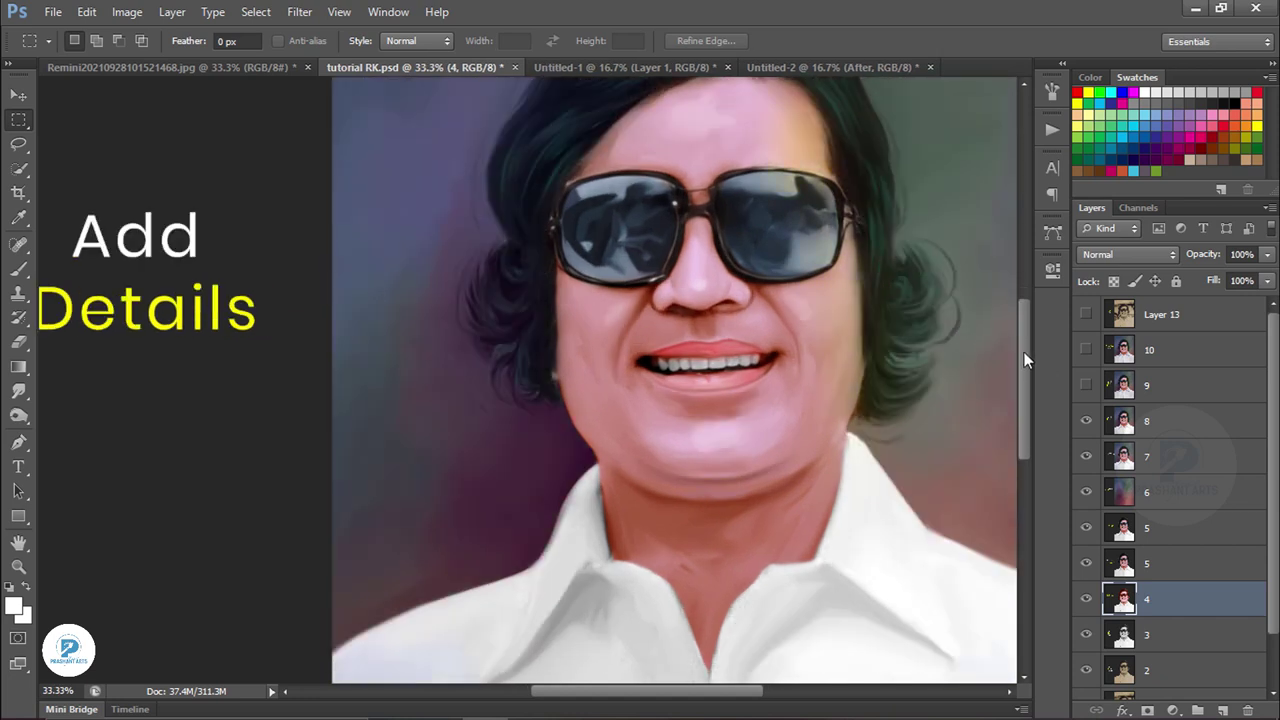
Step: Zoom out to fit the portrait and turn on layer 9's shirt folds, collar button and pen
left_click_drag(1024, 352, 1024, 326)
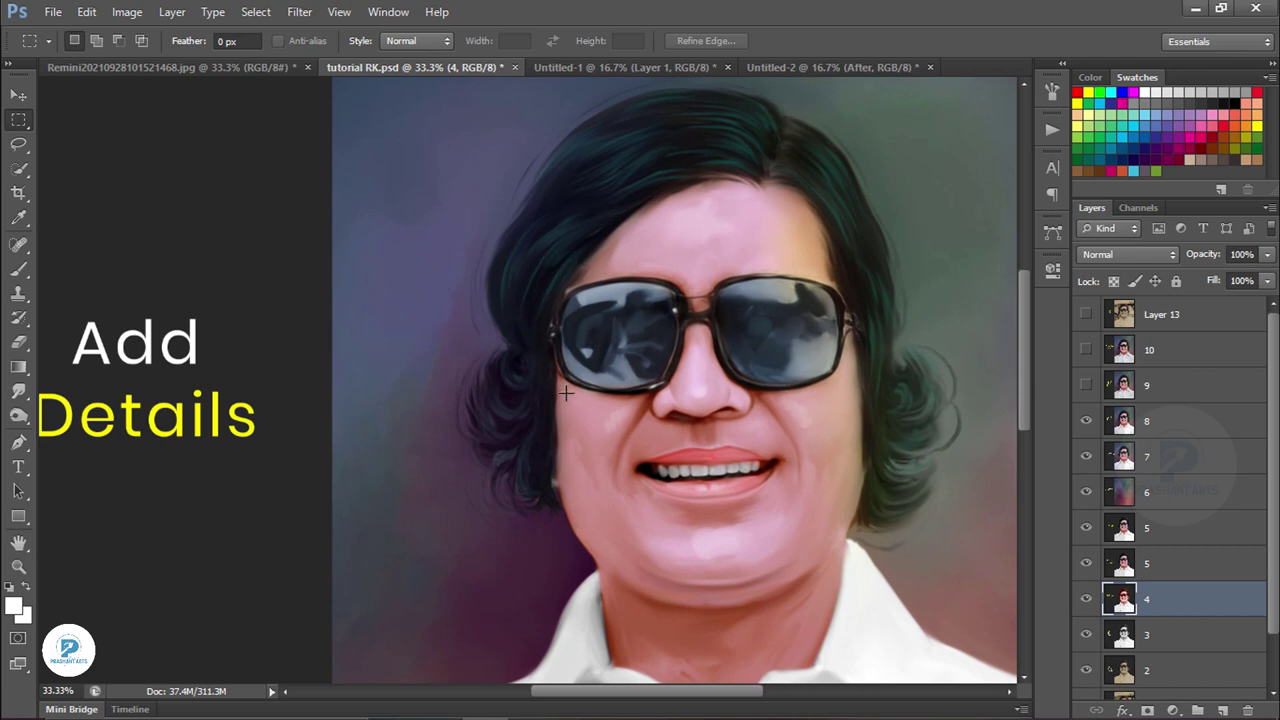
key("ctrl+minus")
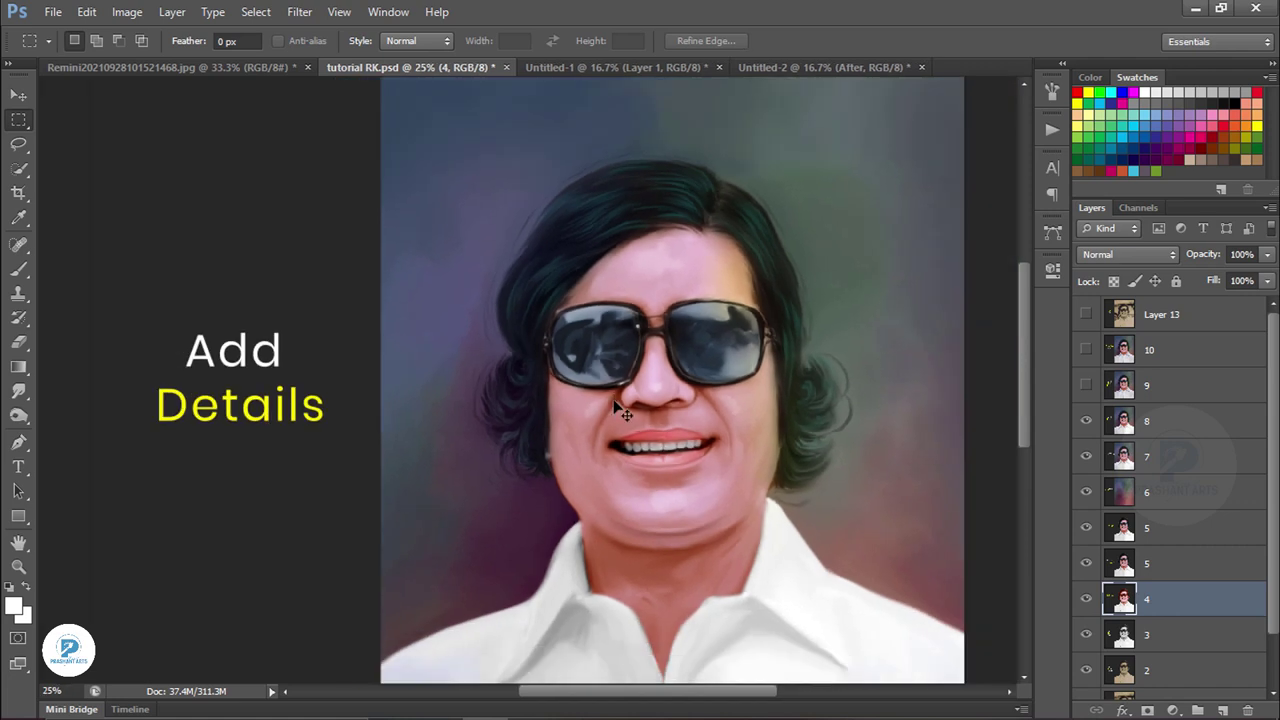
key("ctrl+minus")
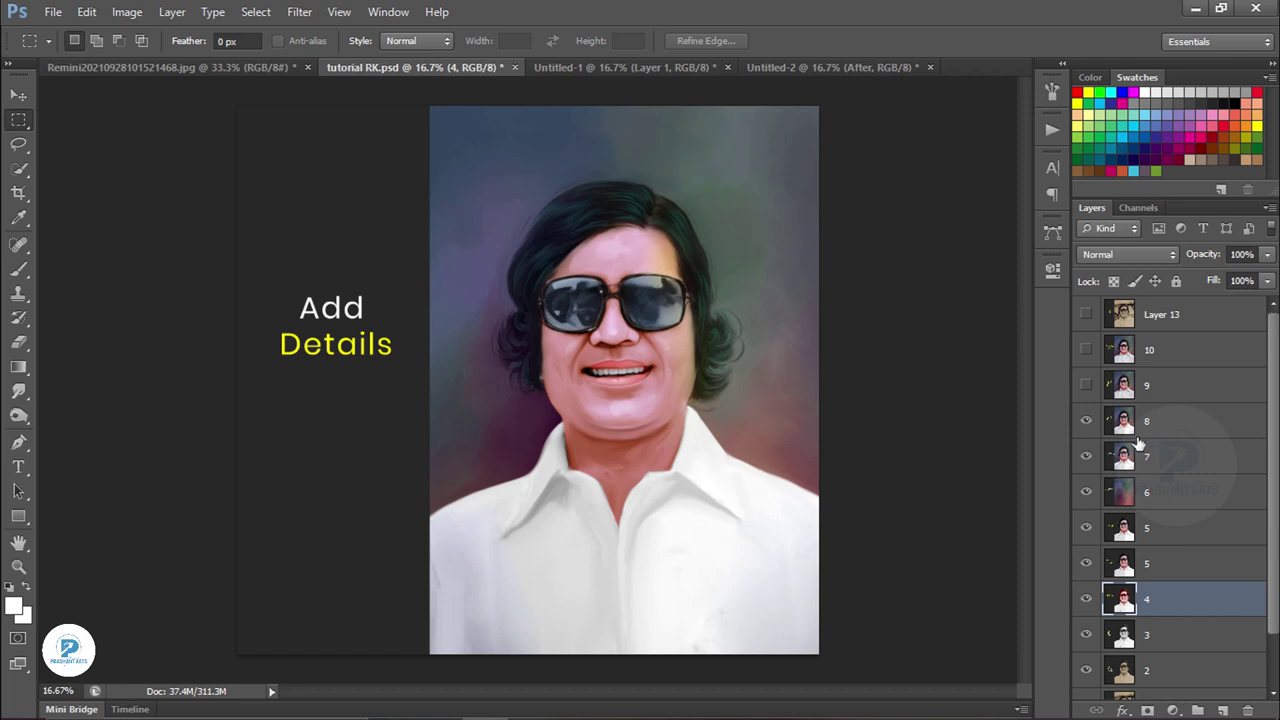
left_click(1084, 390)
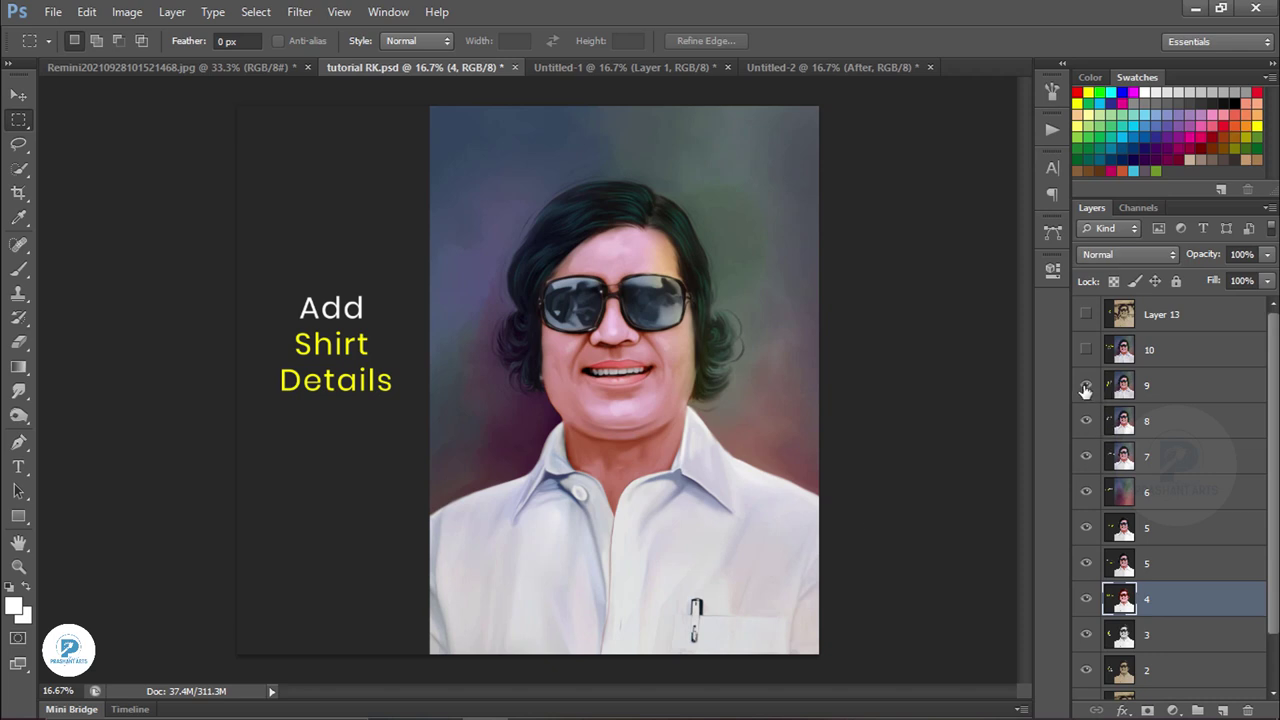
Step: Toggle layer 9 off and on to compare, then turn on the layer 10 finishing pass
left_click(1085, 387)
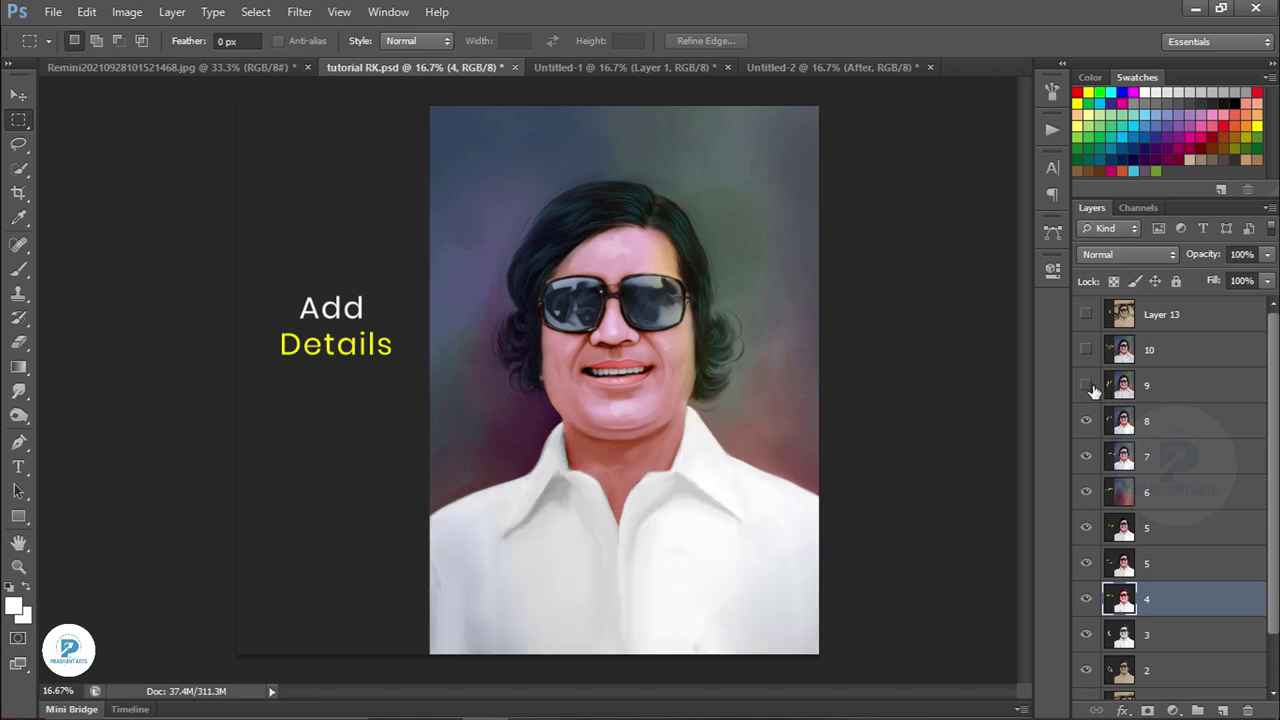
left_click(1086, 388)
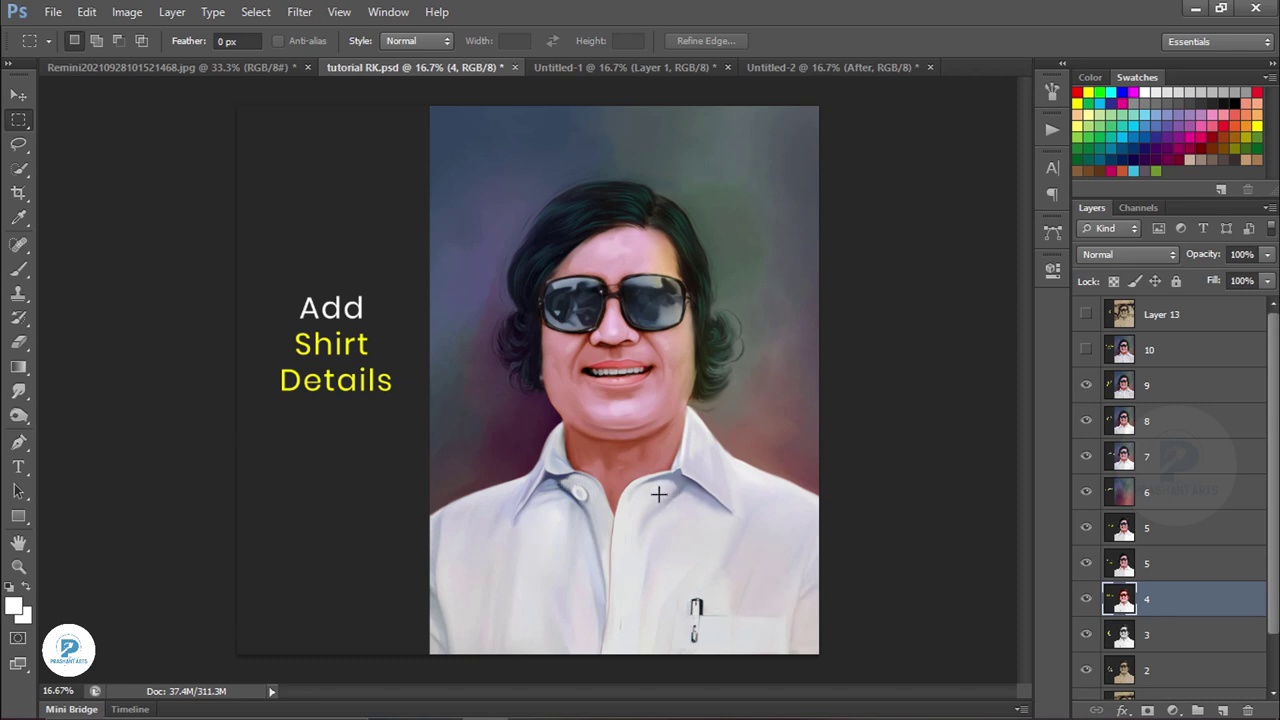
left_click(1088, 388)
left_click(1087, 388)
left_click(1087, 350)
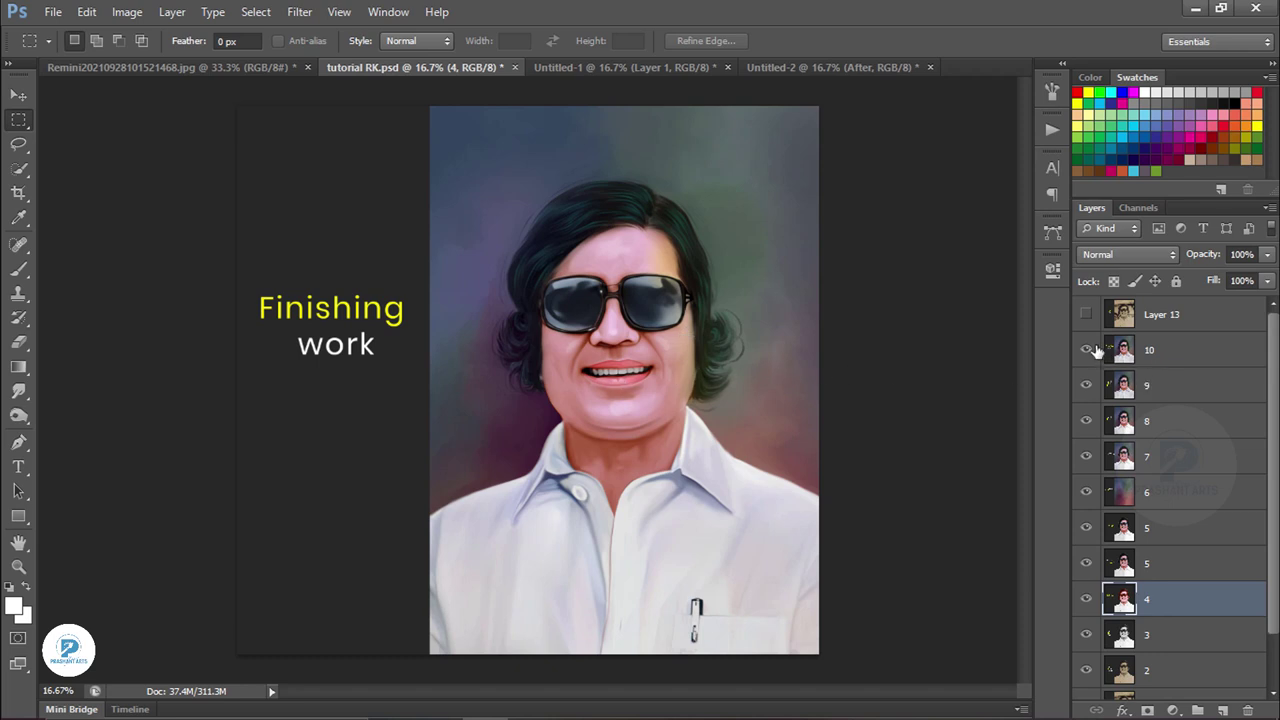
Step: Toggle Layer 13's sepia original on and off, then switch to the Untitled-1 Before/After document
left_click(1086, 316)
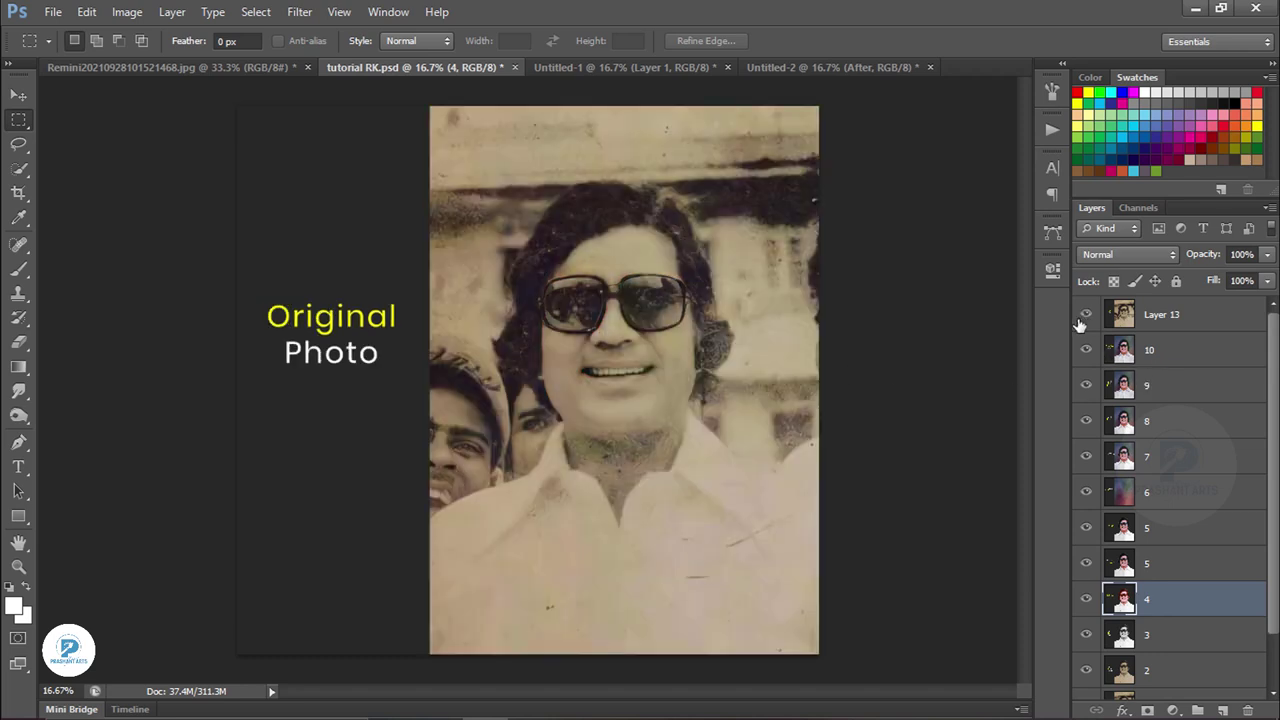
left_click(1087, 316)
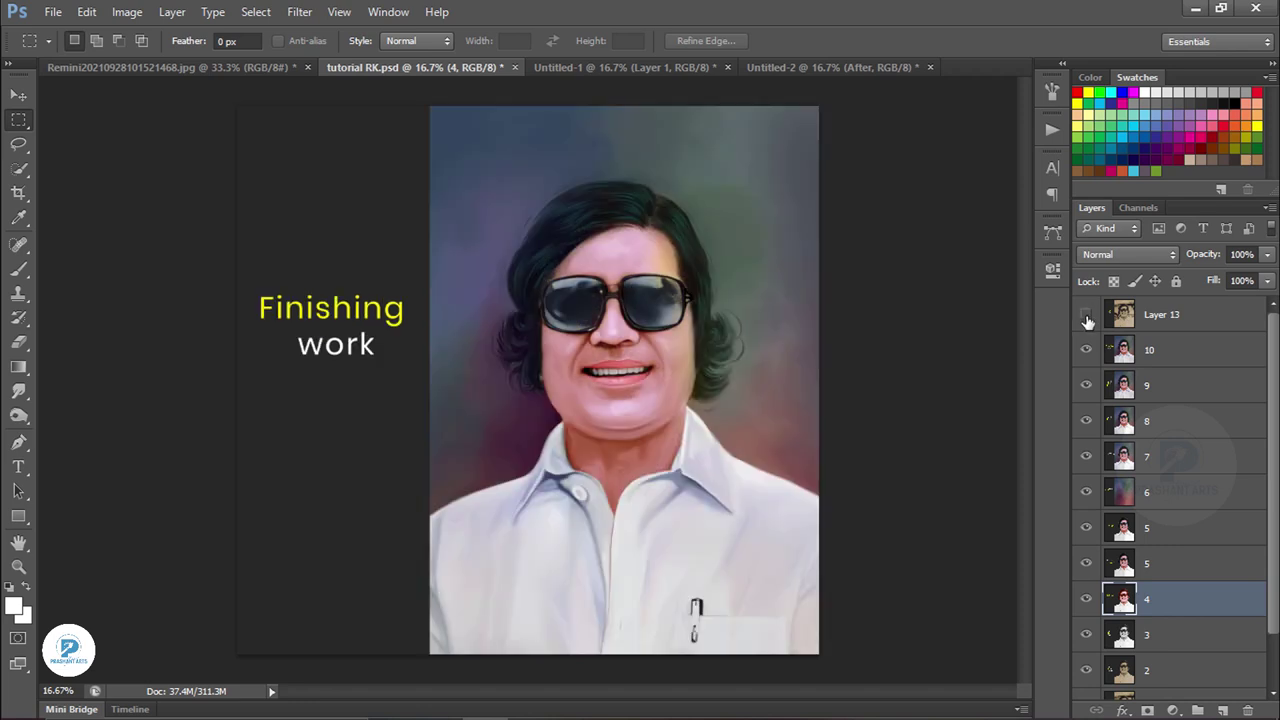
left_click(628, 69)
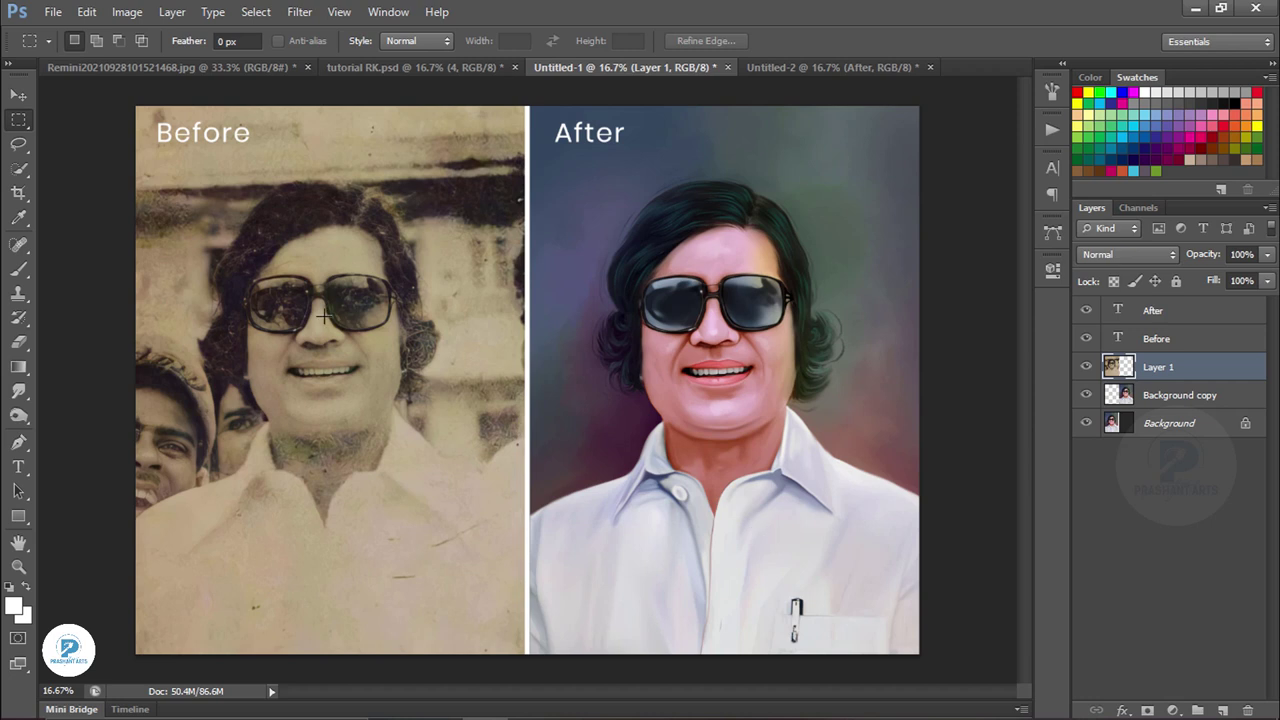
Step: In Untitled-2, toggle the Before layer repeatedly to compare it with the After image
key("ctrl+Tab")
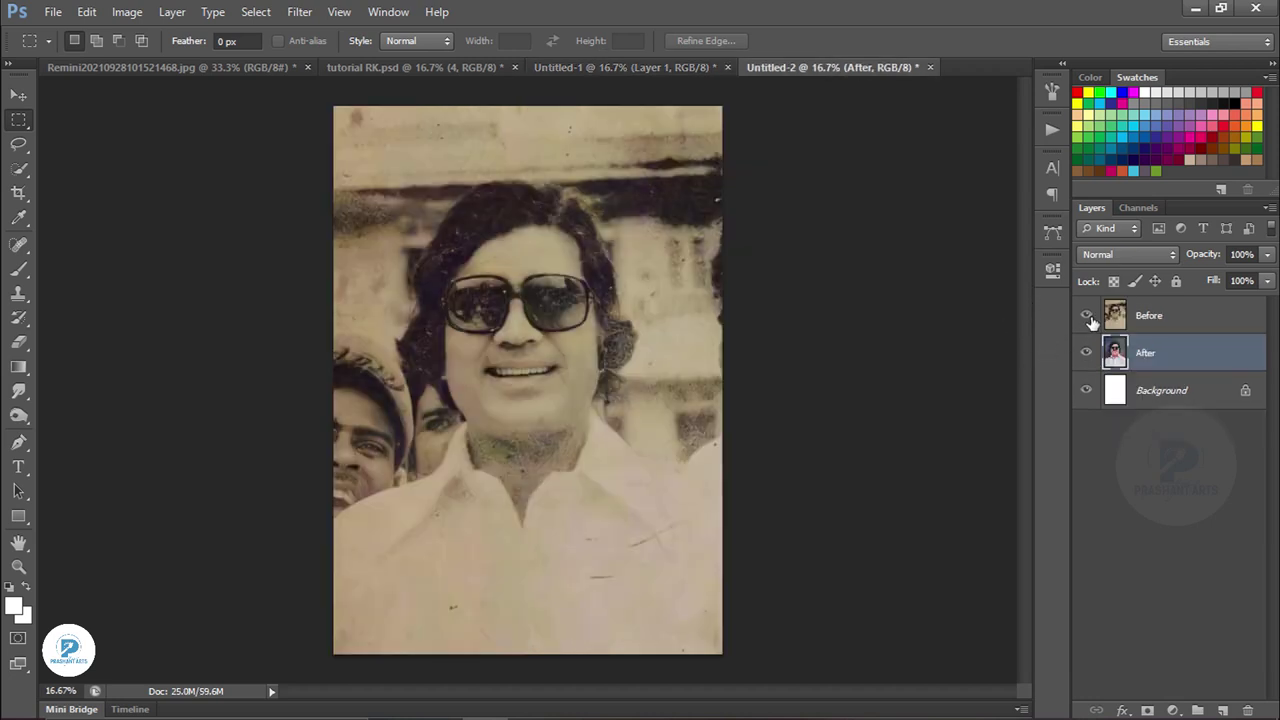
left_click(1087, 316)
left_click(1087, 316)
left_click(1087, 316)
left_click(1087, 316)
Step: Glance at the Remini group photo, then return to the finished tutorial RK.psd portrait
left_click(140, 70)
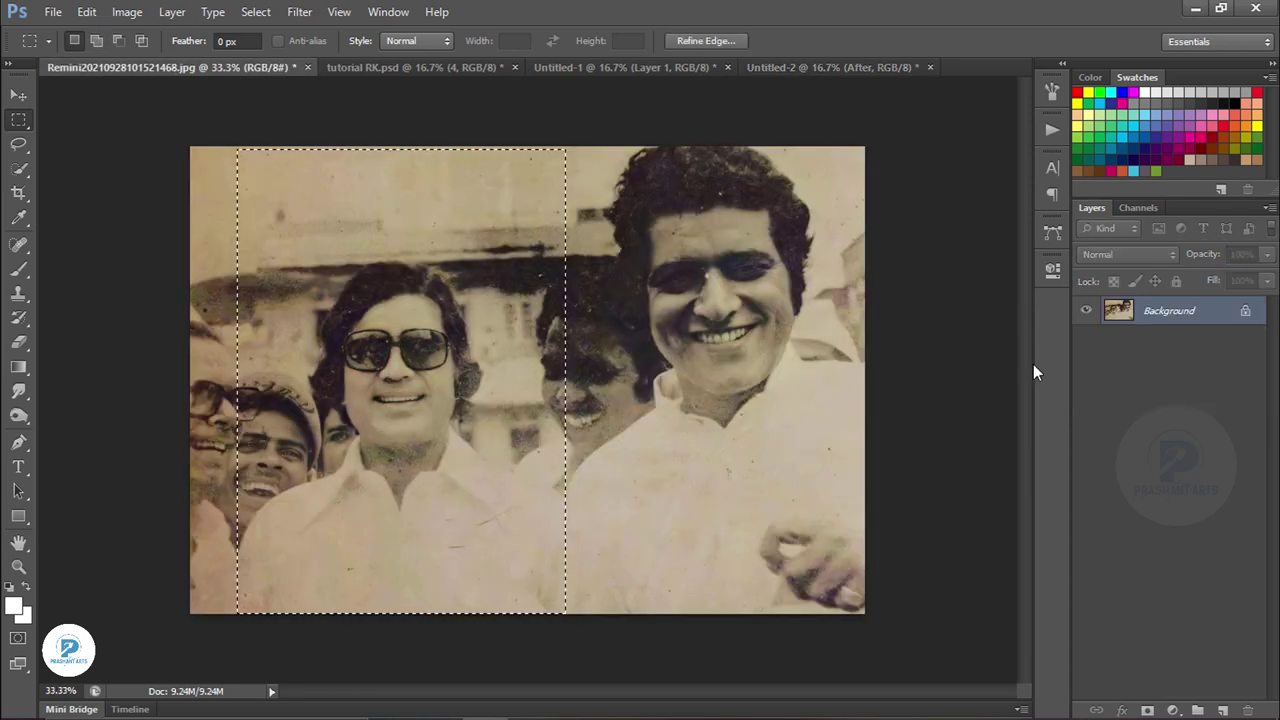
left_click(402, 69)
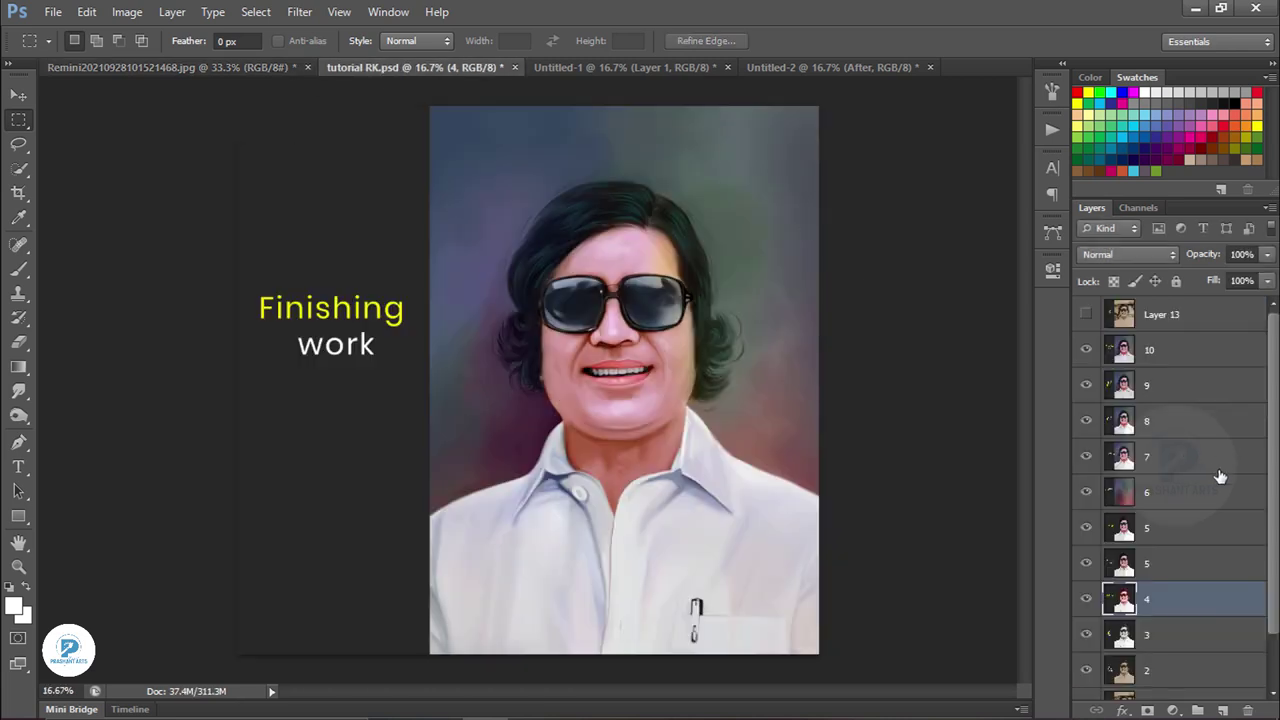
scroll(1170, 500, "down", 2)
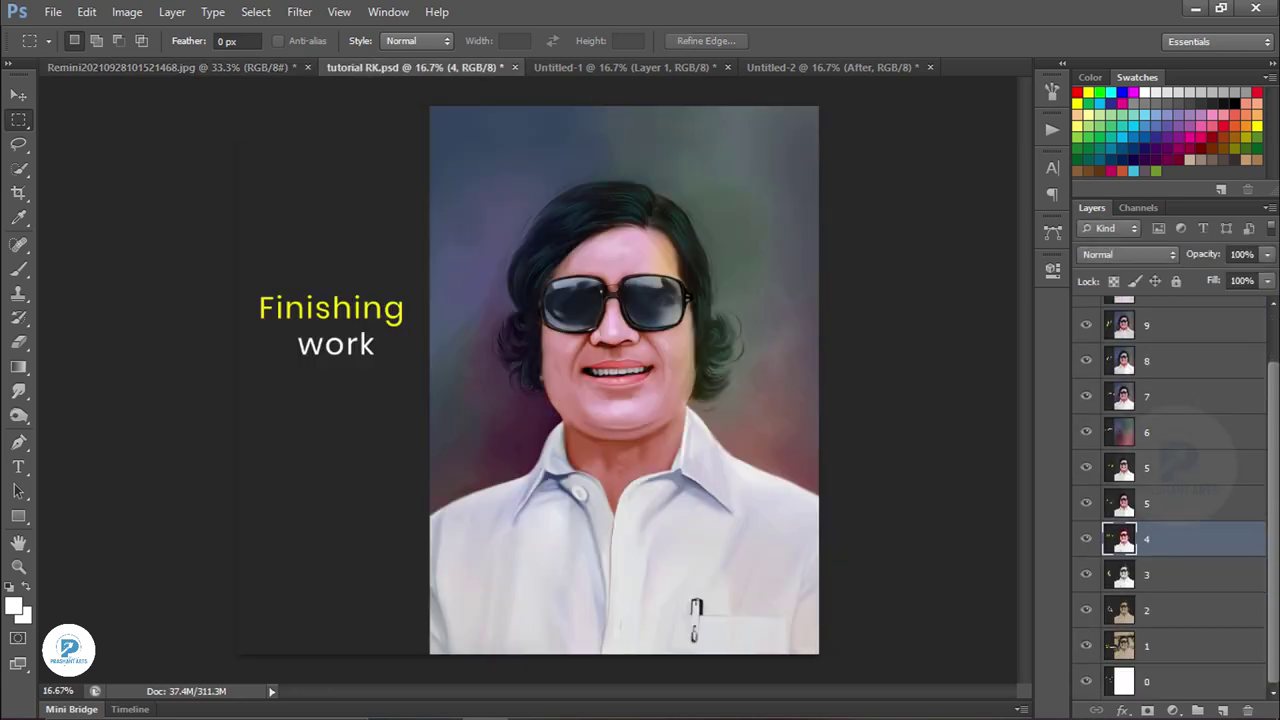
scroll(1222, 463, "up", 2)
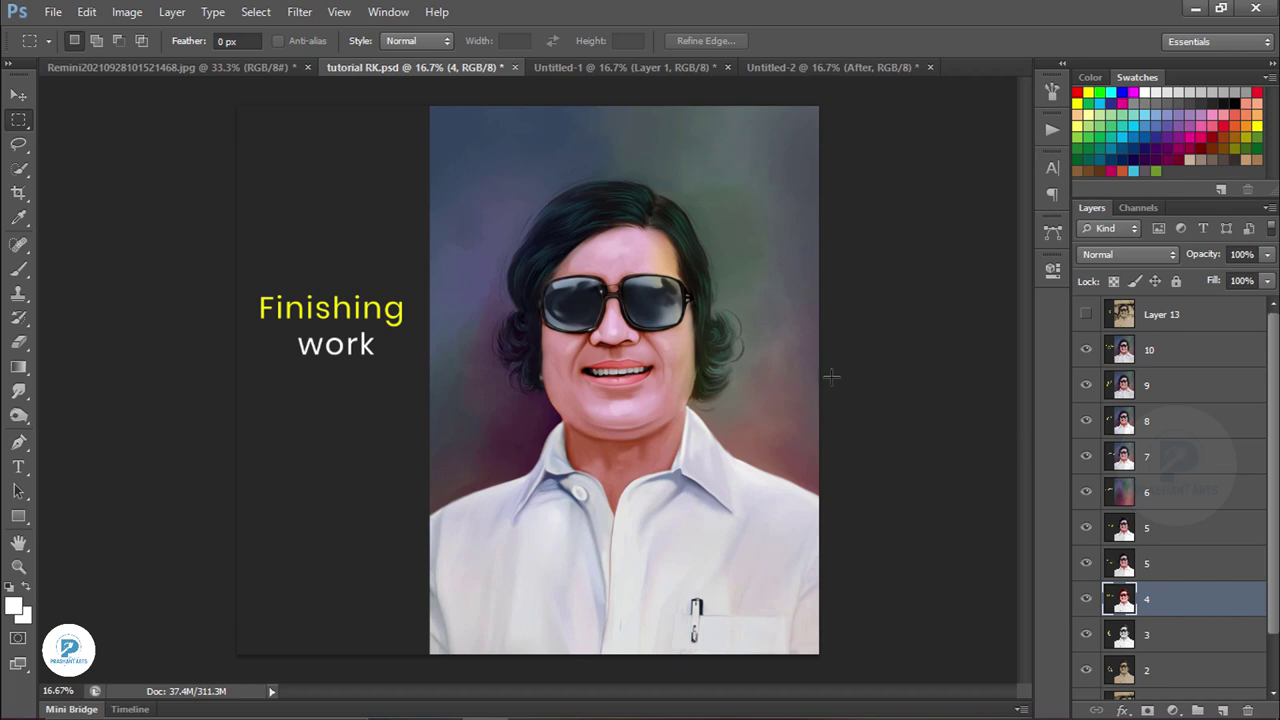